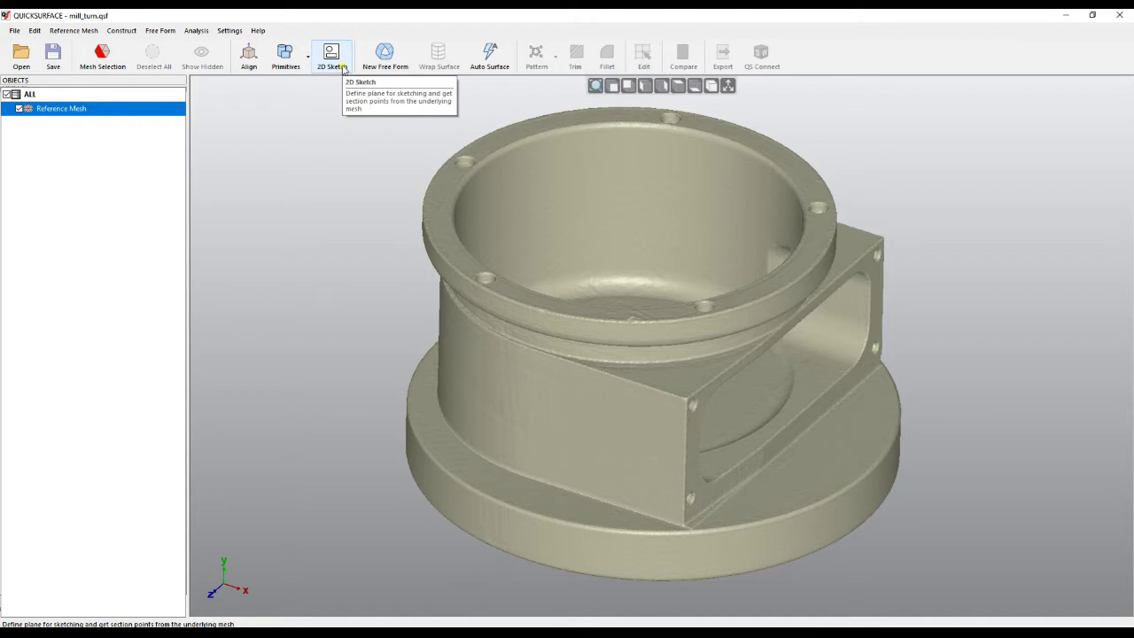
- Section the part on the Front (XZ) plane at 10.8082 mm and open it as a sketch with auto-surface on
click(331, 55)
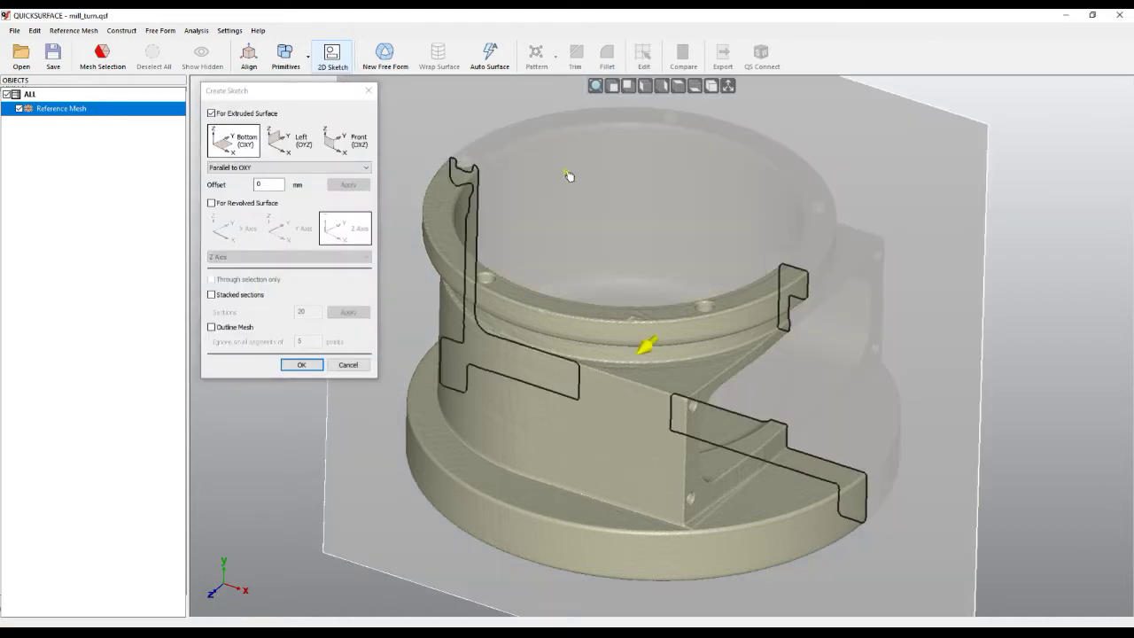
click(343, 141)
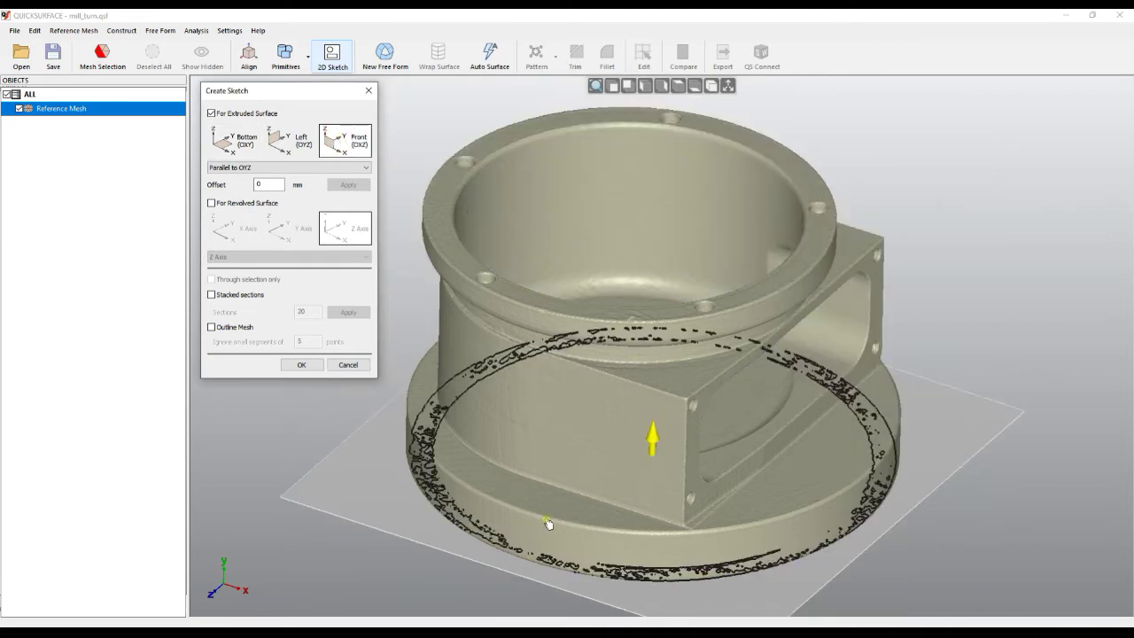
mouse_move(549, 524)
mouse_down()
mouse_move(557, 443)
mouse_move(840, 470)
mouse_up()
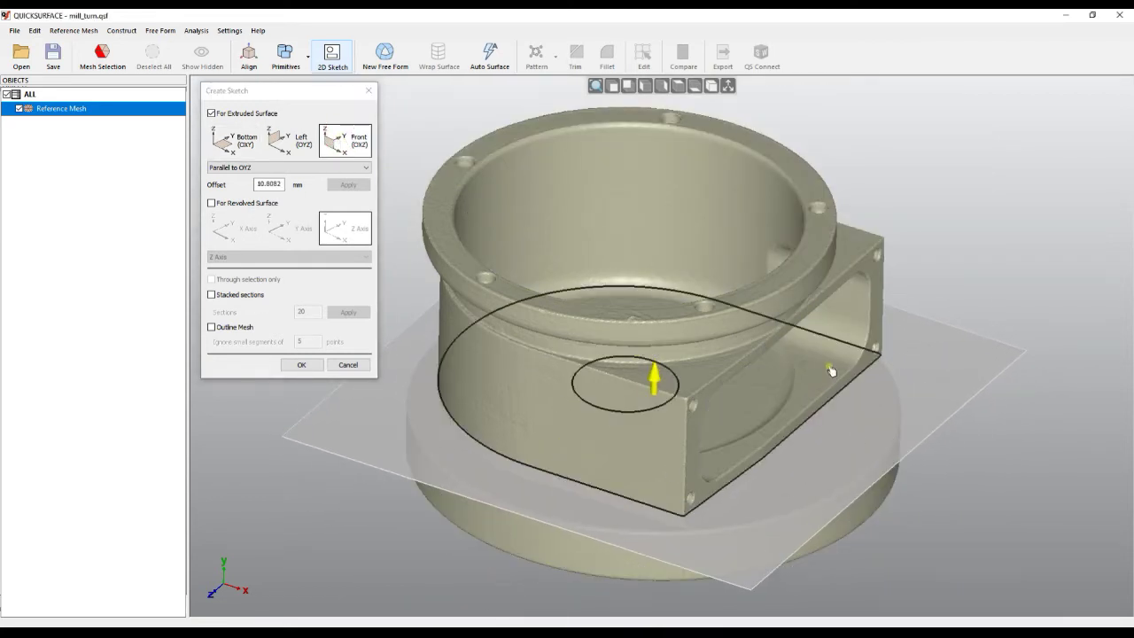
click(309, 366)
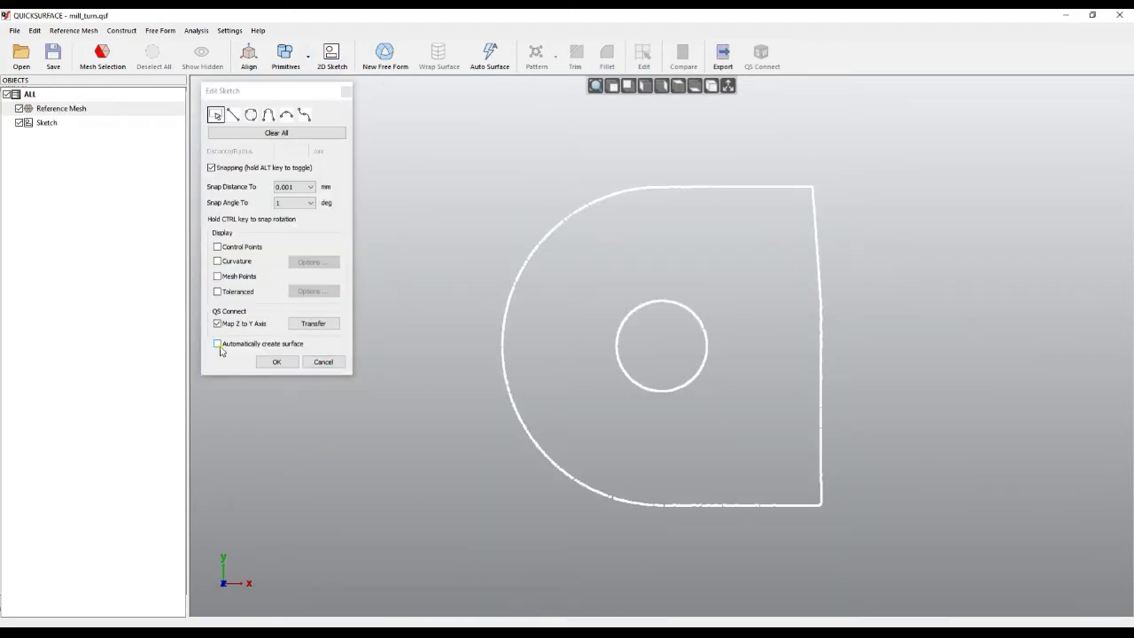
click(218, 345)
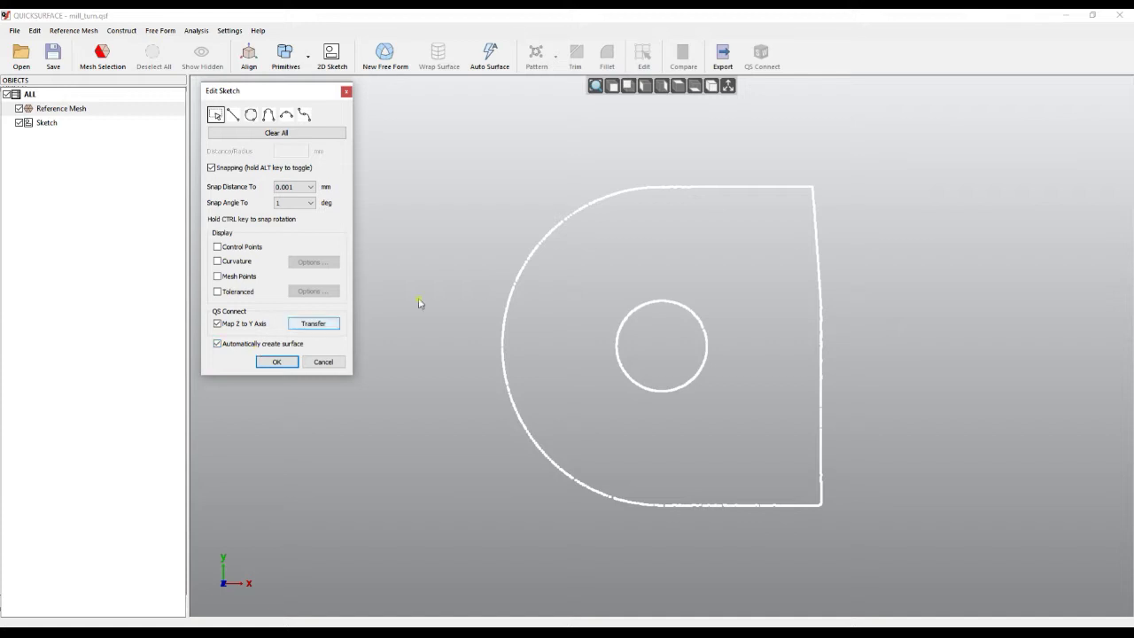
- Fit straight lines along the outline's top and bottom edges, then finish to build the Extruded-Surface
mouse_move(809, 184)
mouse_down()
mouse_move(765, 210)
mouse_move(678, 215)
mouse_move(660, 189)
mouse_up()
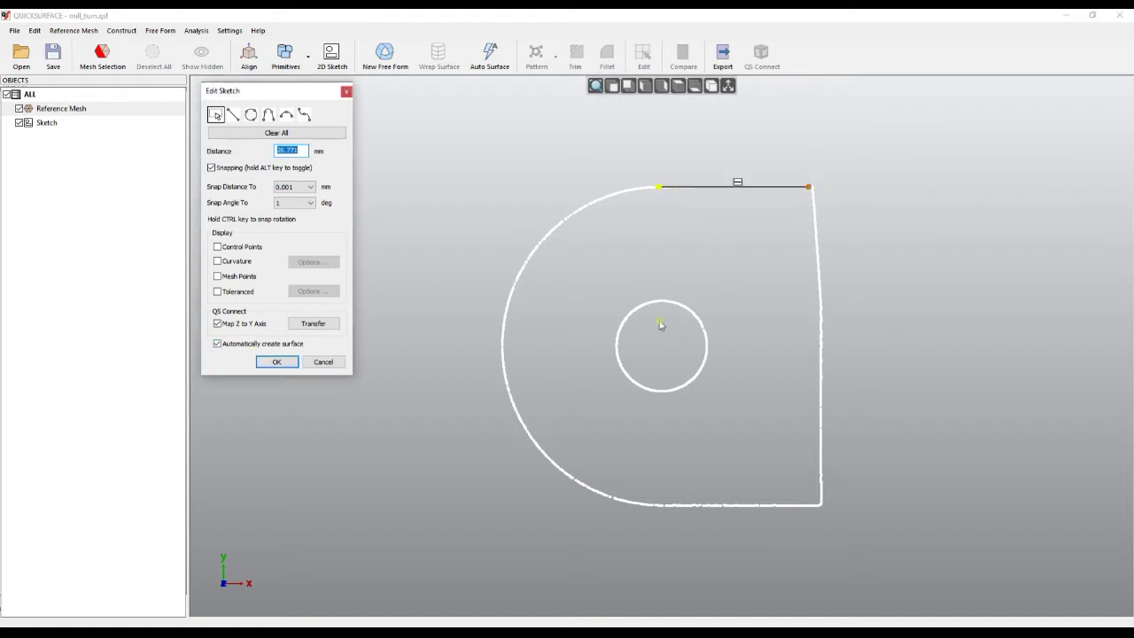
mouse_move(811, 506)
mouse_down()
mouse_move(666, 517)
mouse_move(655, 505)
mouse_up()
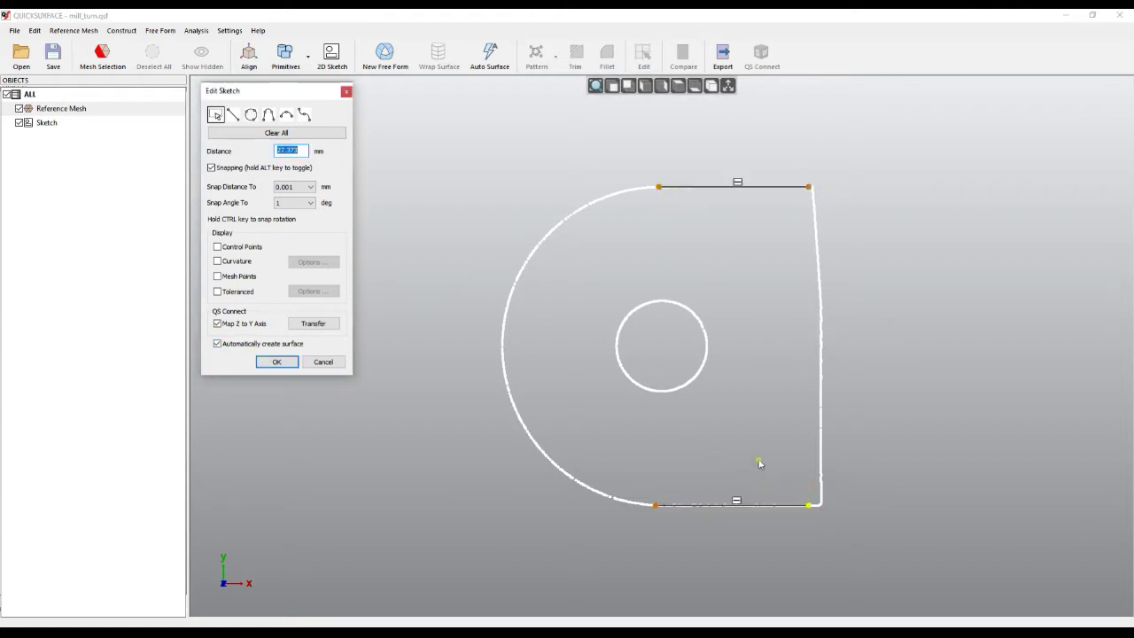
click(284, 367)
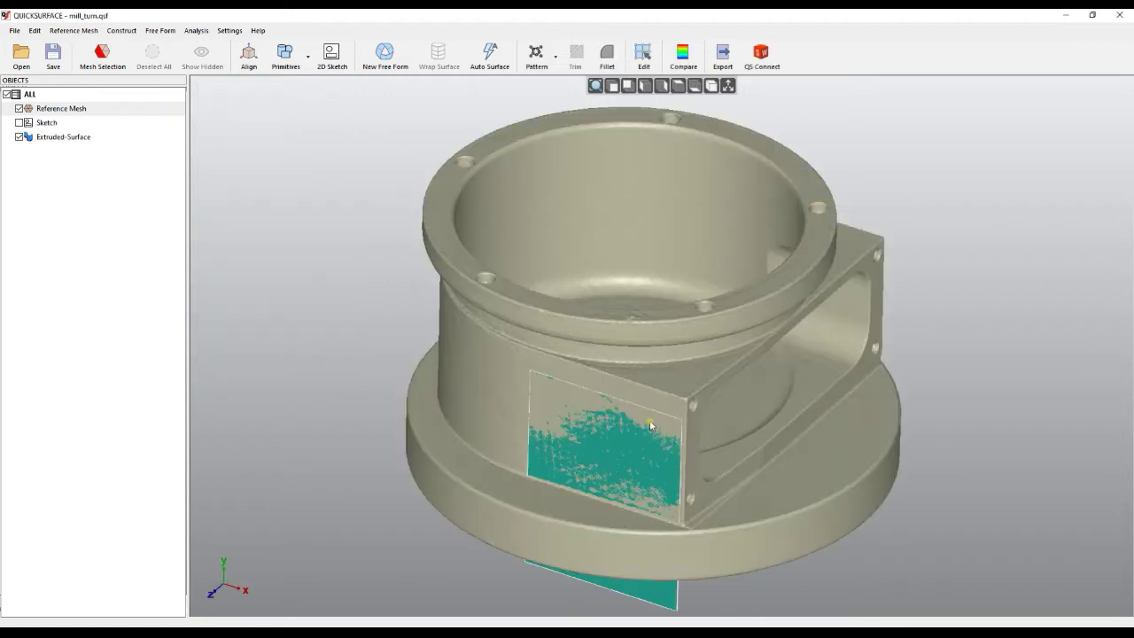
- Delete the existing Extruded-Surface from the object list
right_click(62, 141)
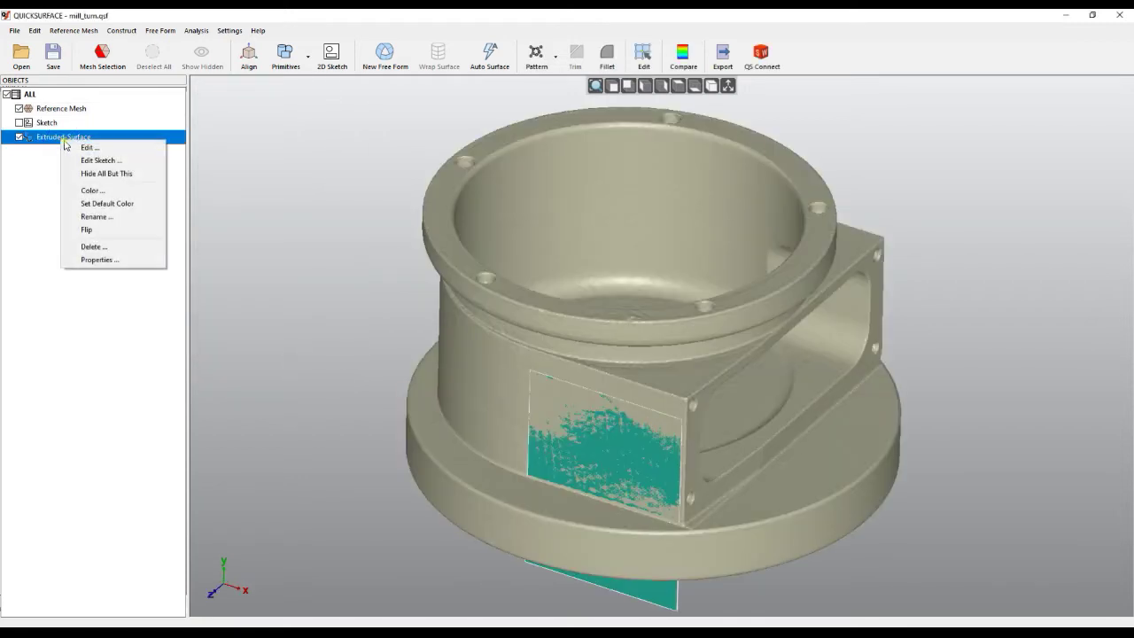
click(93, 247)
click(591, 349)
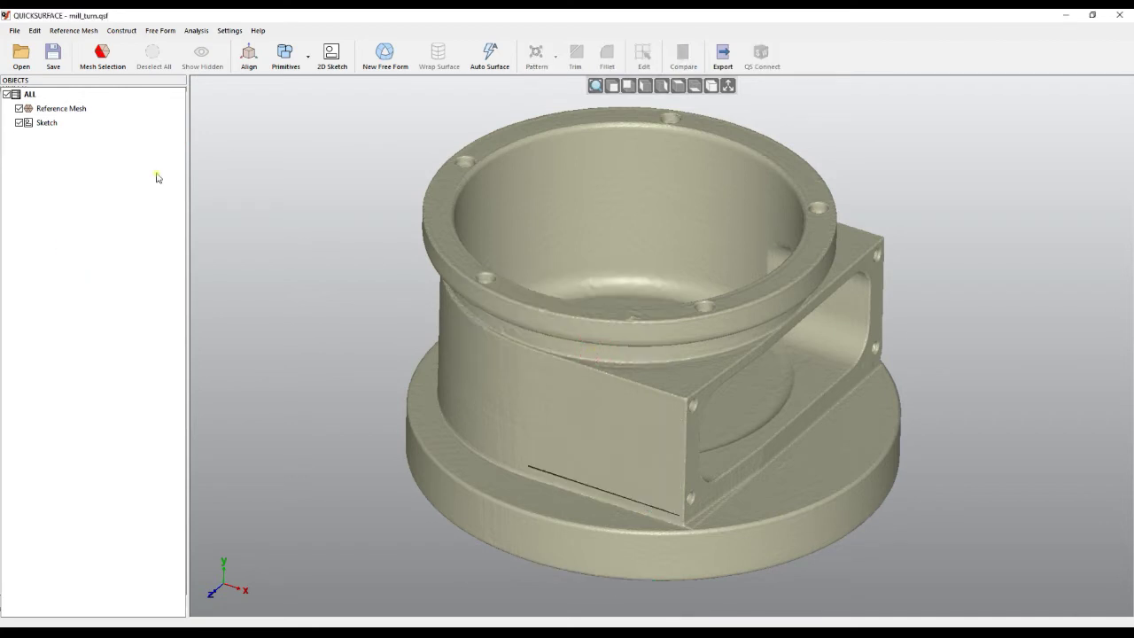
- Reopen the Sketch and join the two lines' left ends with a 28.498 radius tangent arc
right_click(34, 124)
click(71, 129)
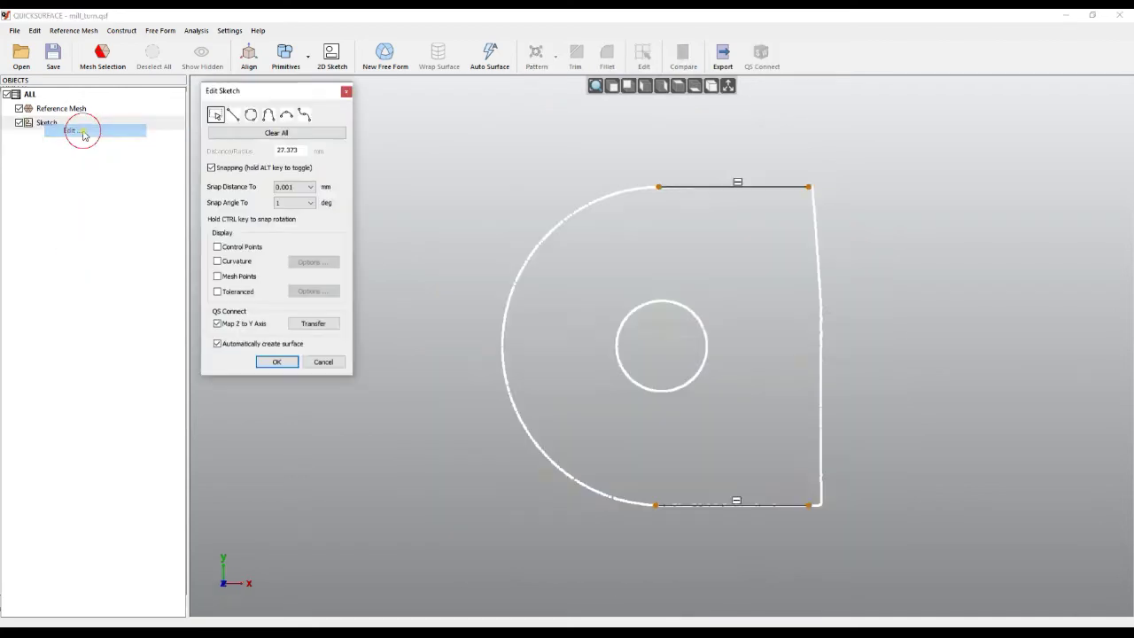
right_click(600, 273)
click(670, 396)
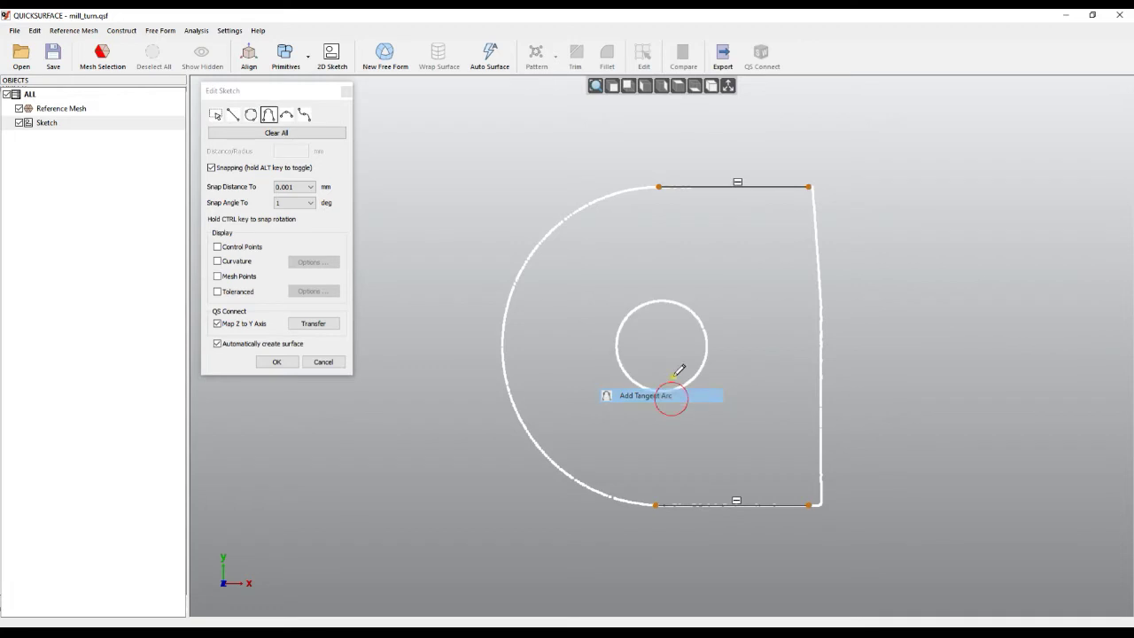
click(659, 187)
click(655, 504)
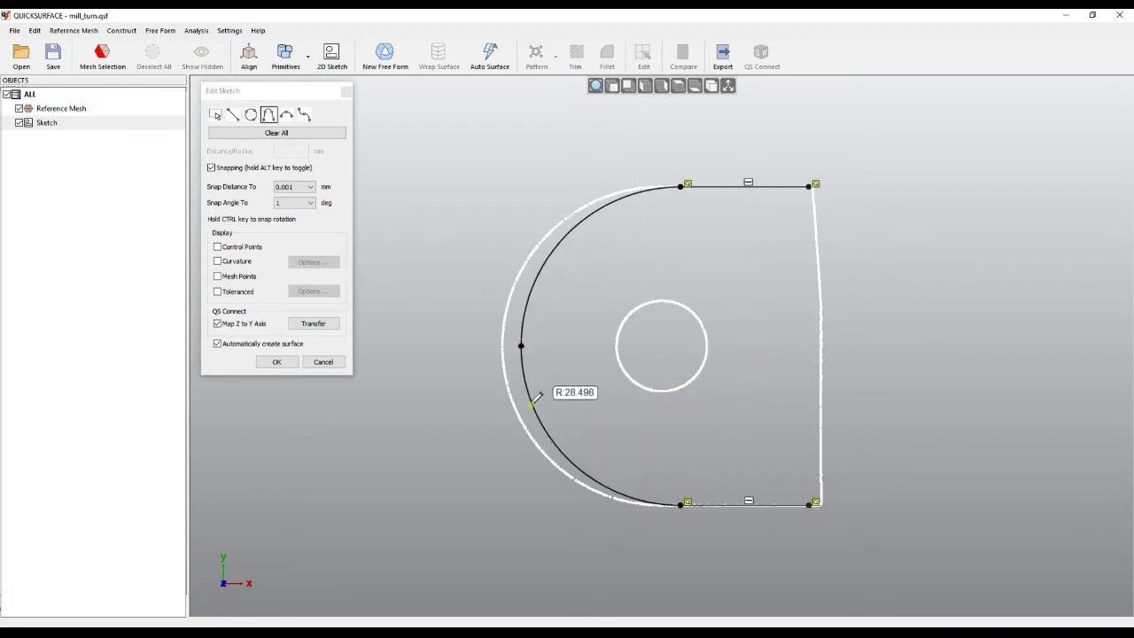
click(519, 406)
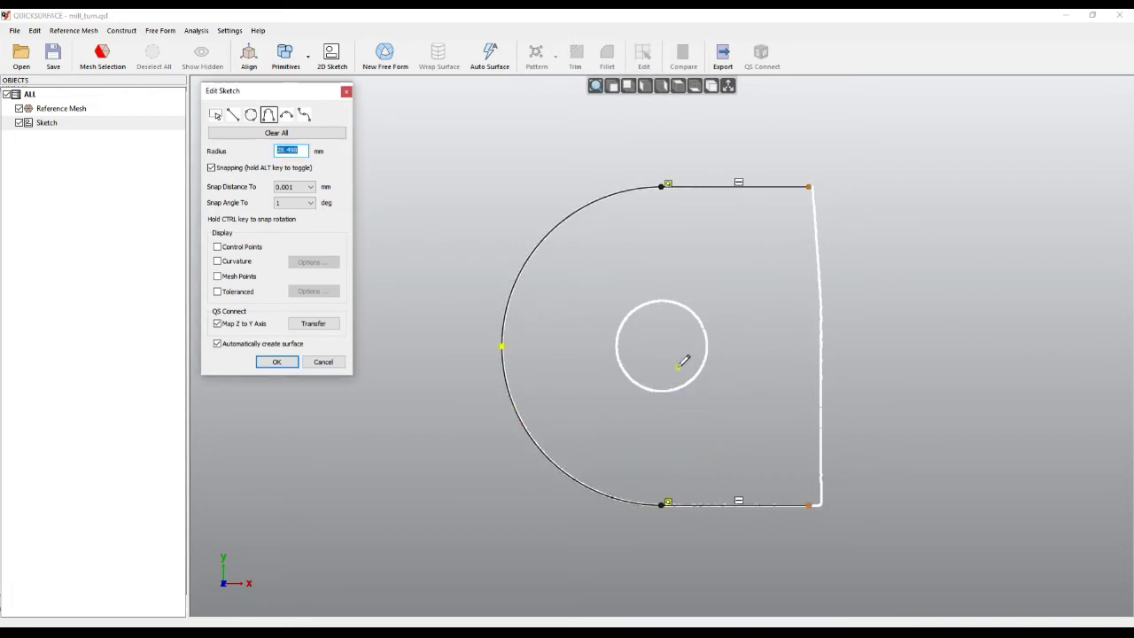
click(281, 361)
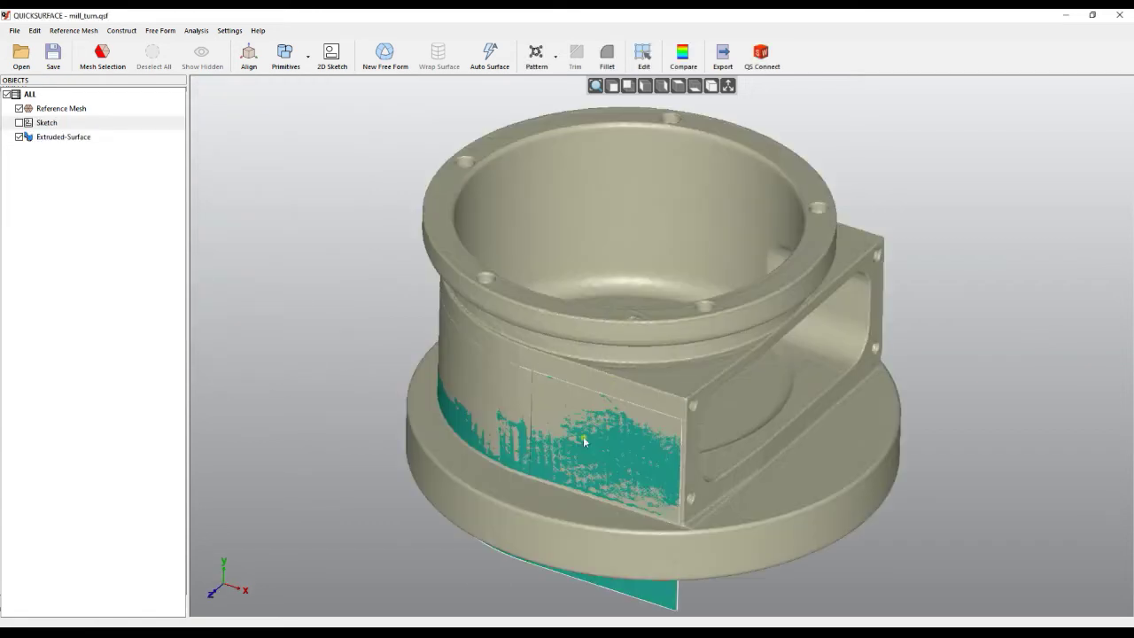
- Delete the newly rebuilt Extruded-Surface
right_click(71, 138)
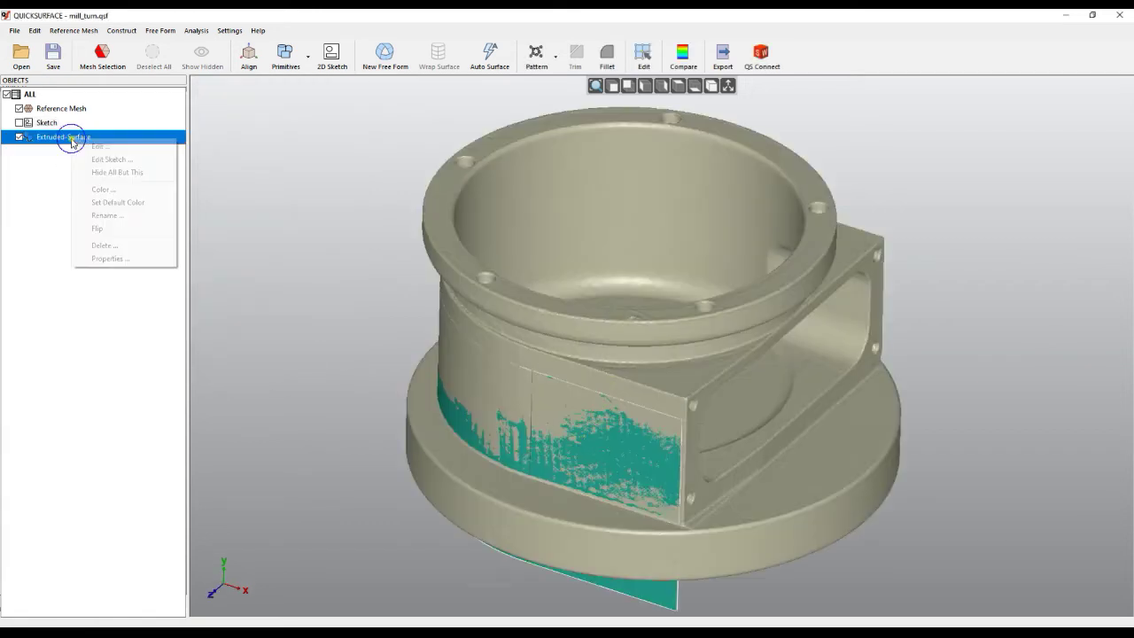
click(126, 246)
click(591, 349)
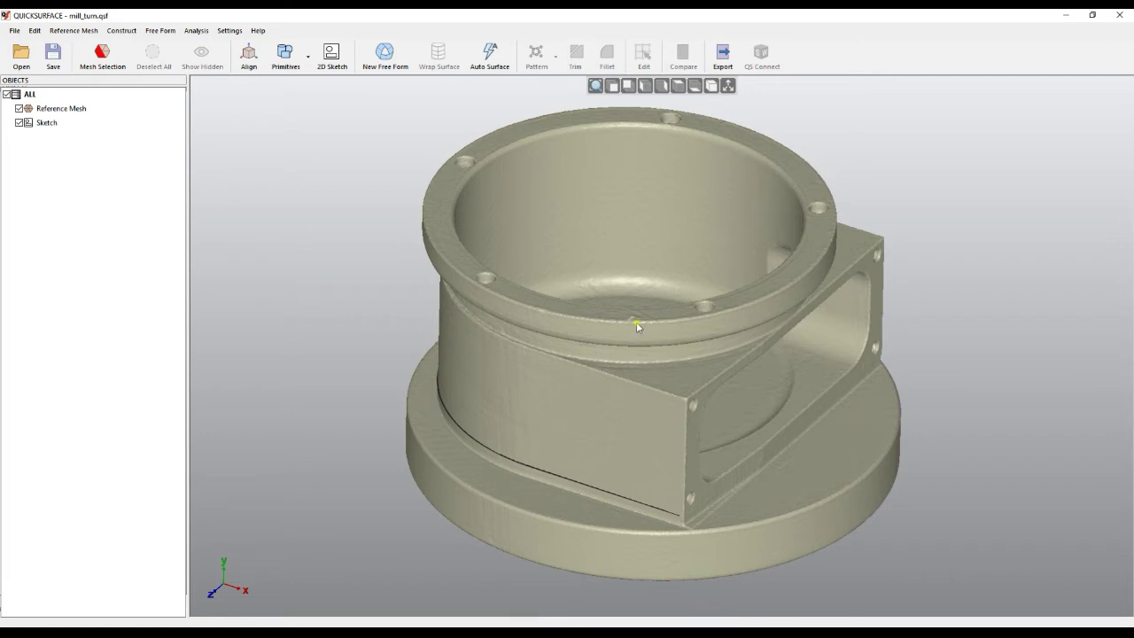
- Reopen the Sketch with auto-surface off and convert the inner hole to an exact 8.091 mm radius circle
right_click(46, 124)
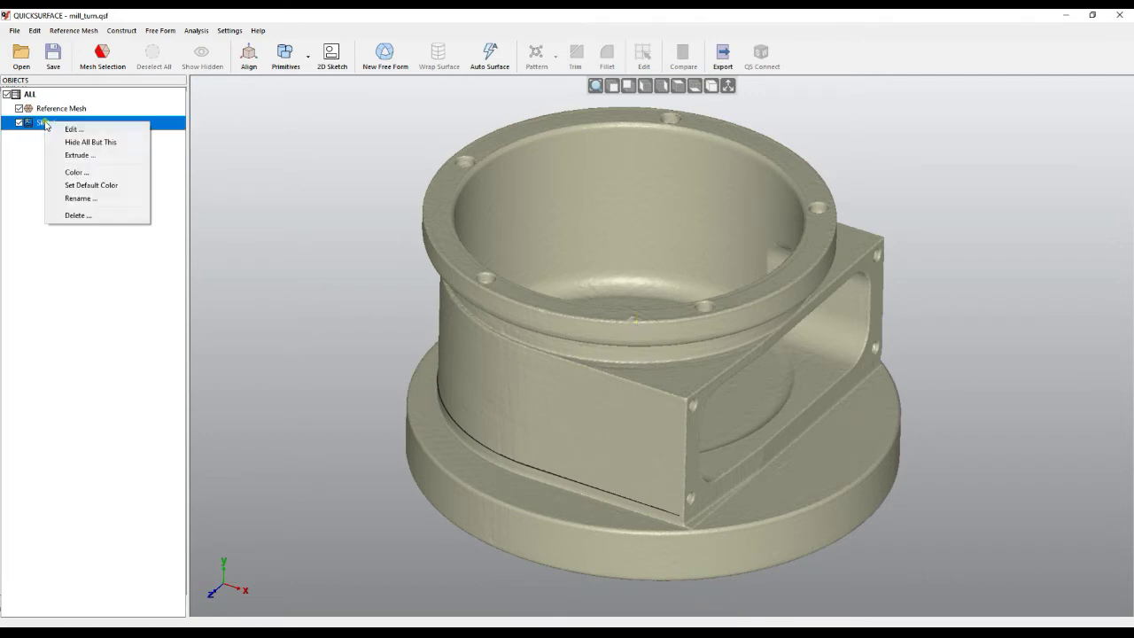
click(71, 132)
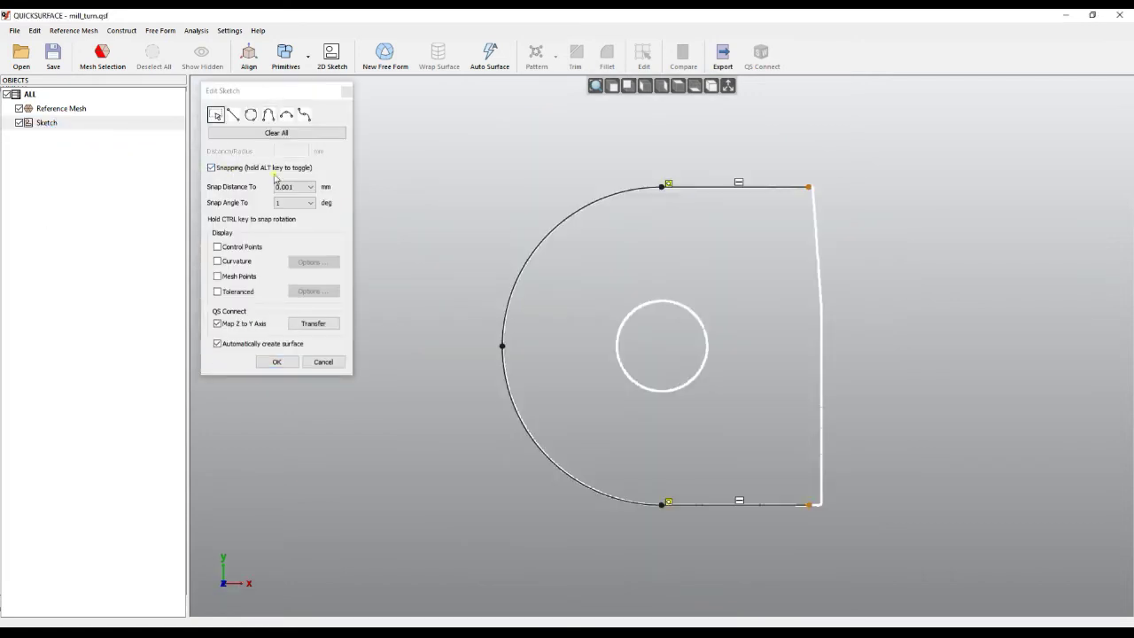
click(221, 344)
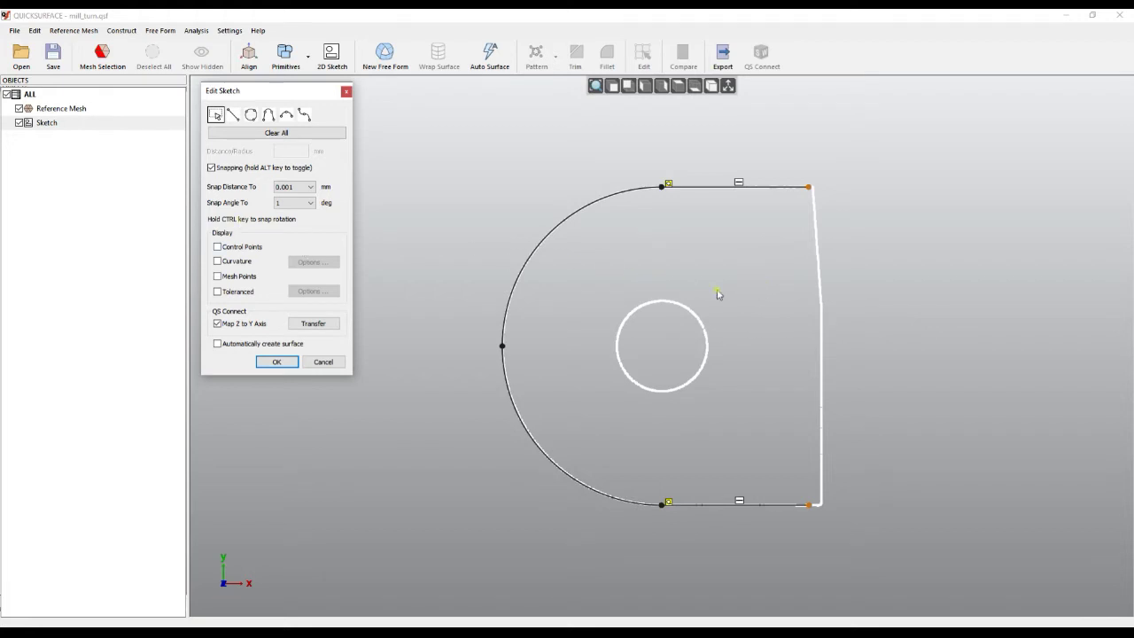
click(742, 327)
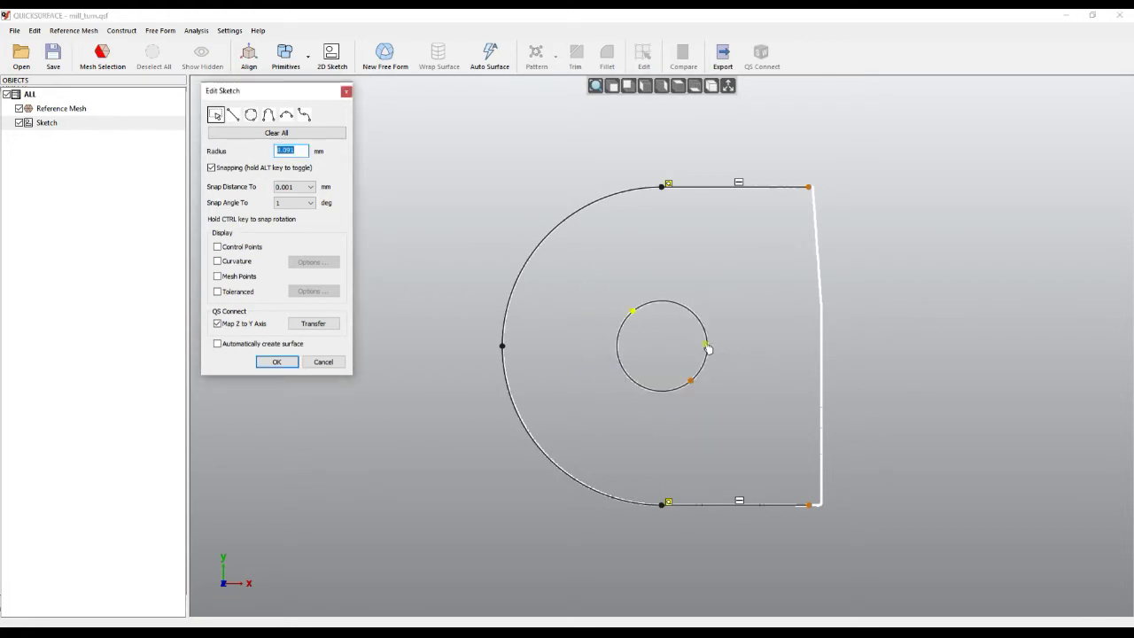
click(708, 348)
right_click(706, 346)
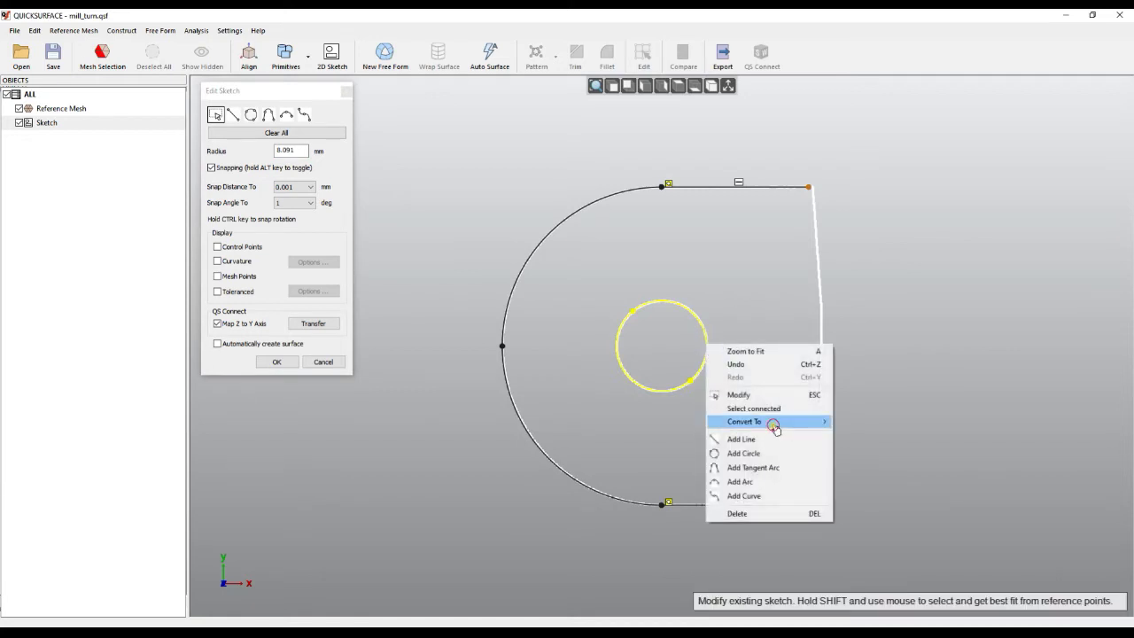
mouse_move(773, 423)
click(859, 435)
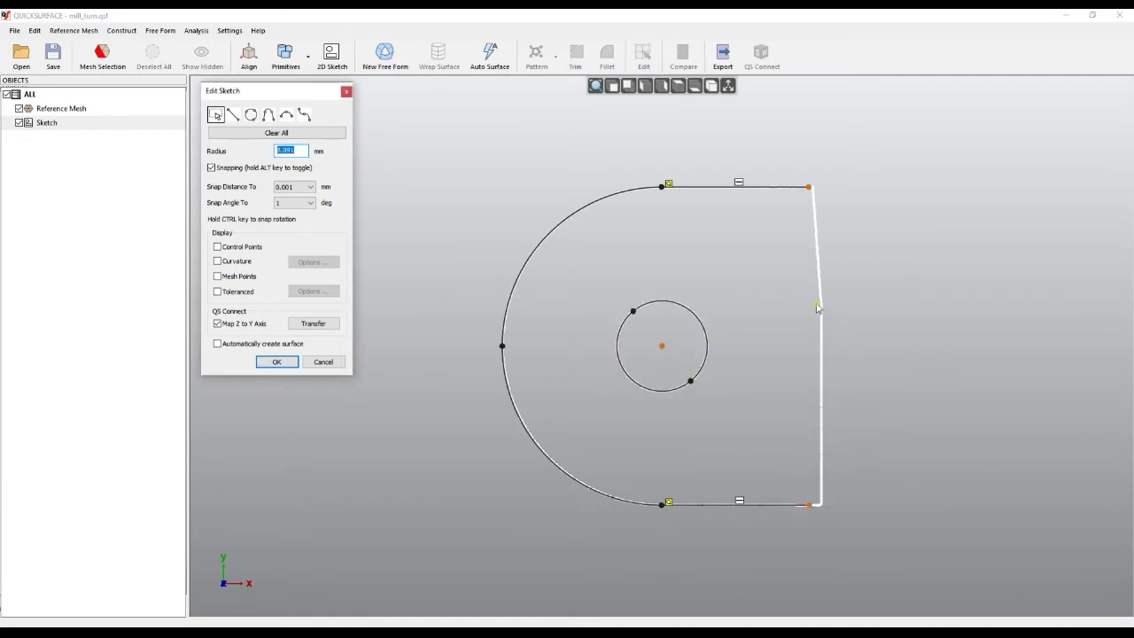
- Close the outline with a vertical line on its right edge and finish the sketch
right_click(817, 307)
click(852, 399)
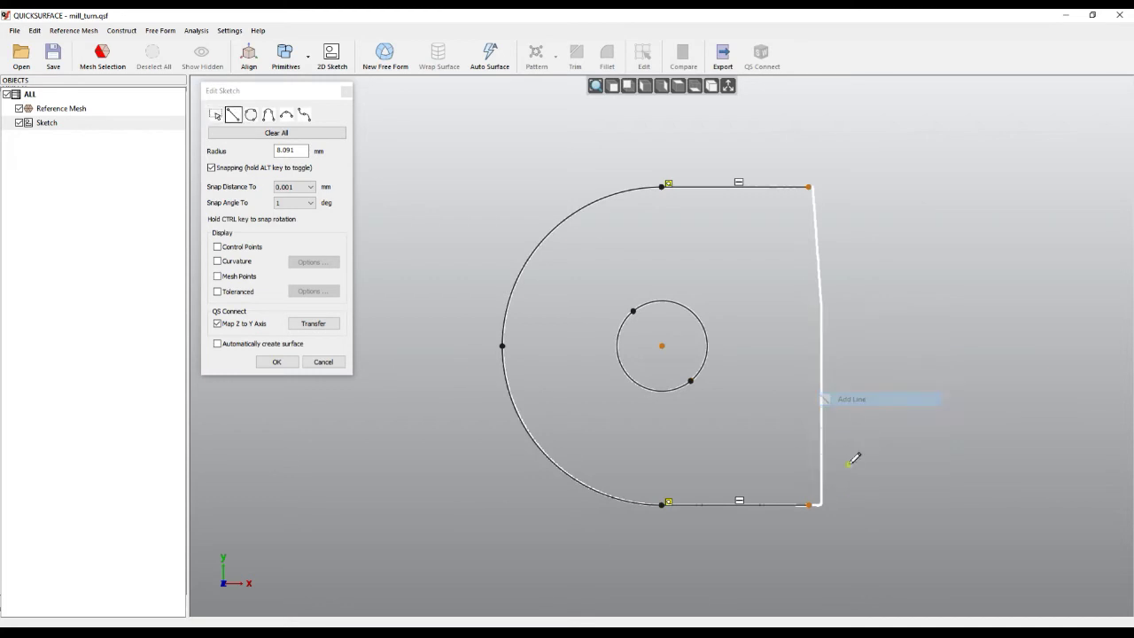
click(808, 503)
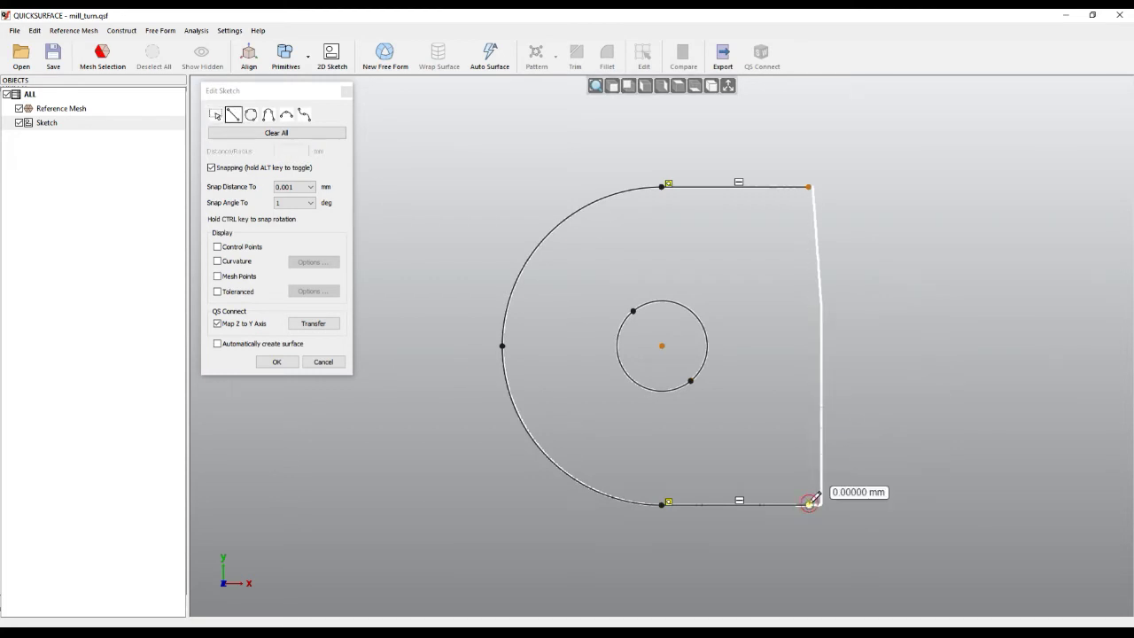
click(809, 186)
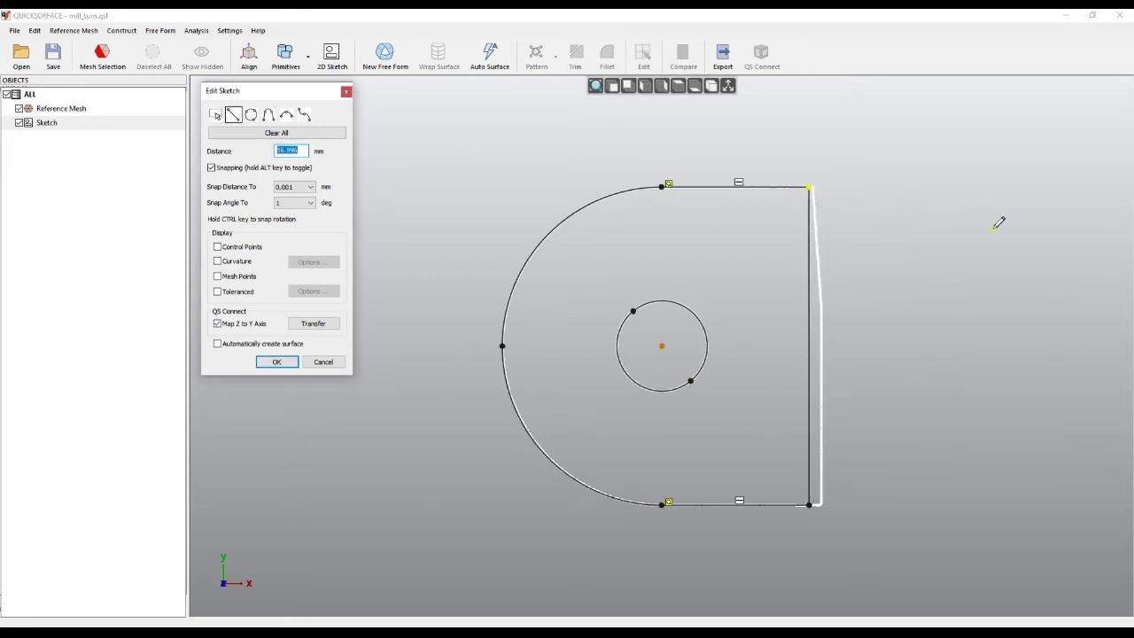
click(285, 363)
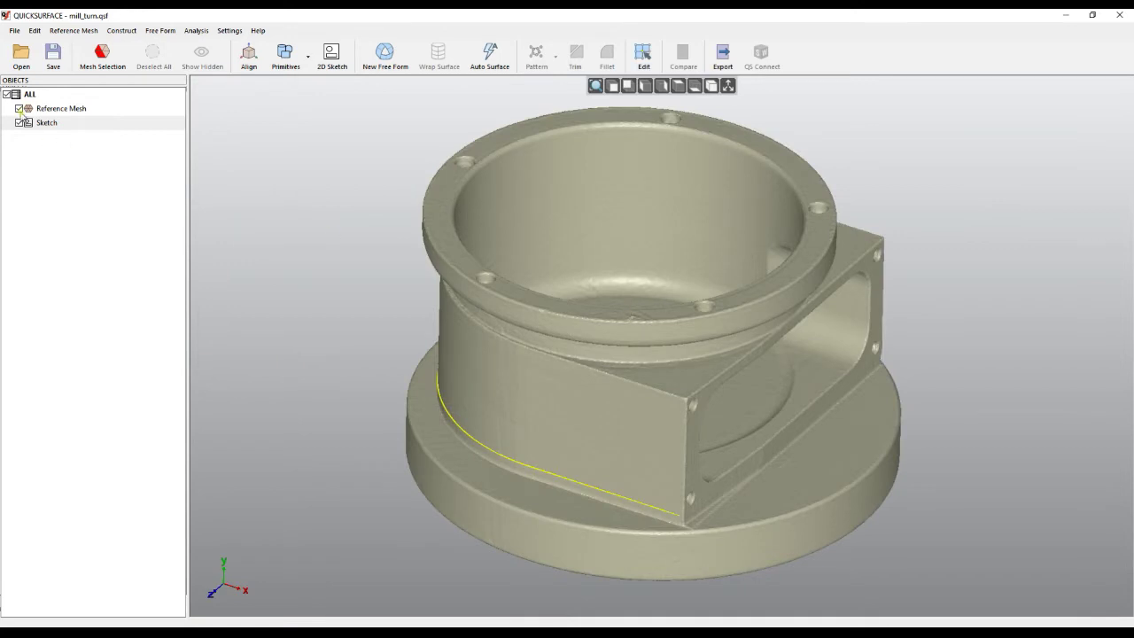
- Toggle the reference mesh off and back on, tilt the view into the bore, and start Mesh Selection
click(19, 108)
mouse_move(587, 291)
right_down()
mouse_move(643, 475)
mouse_move(653, 455)
mouse_move(632, 320)
right_up()
click(631, 321)
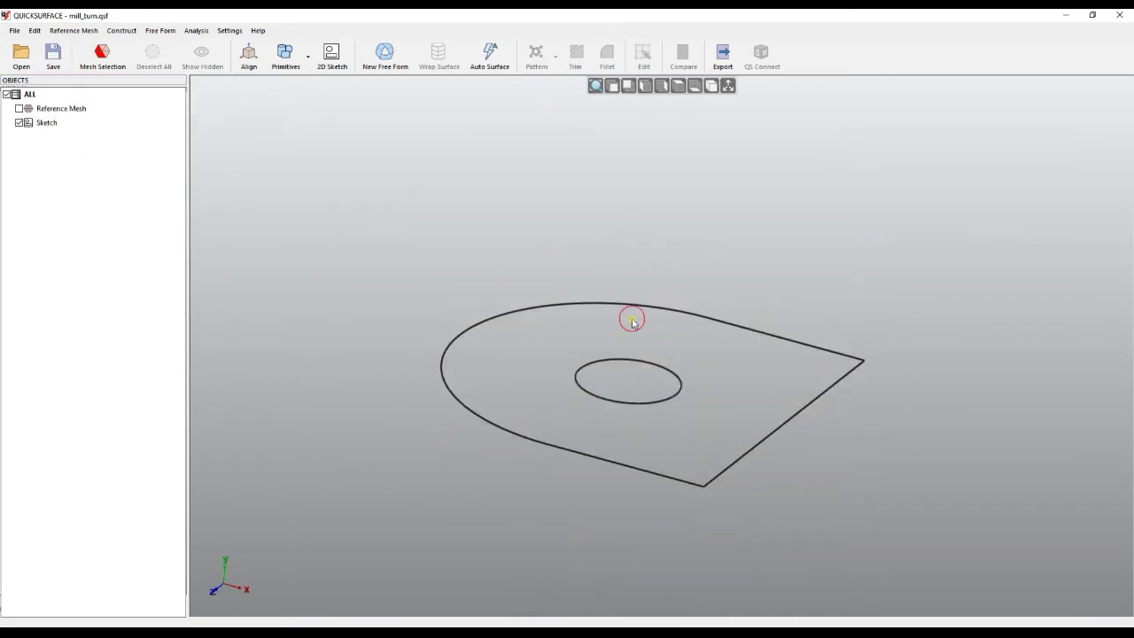
click(19, 109)
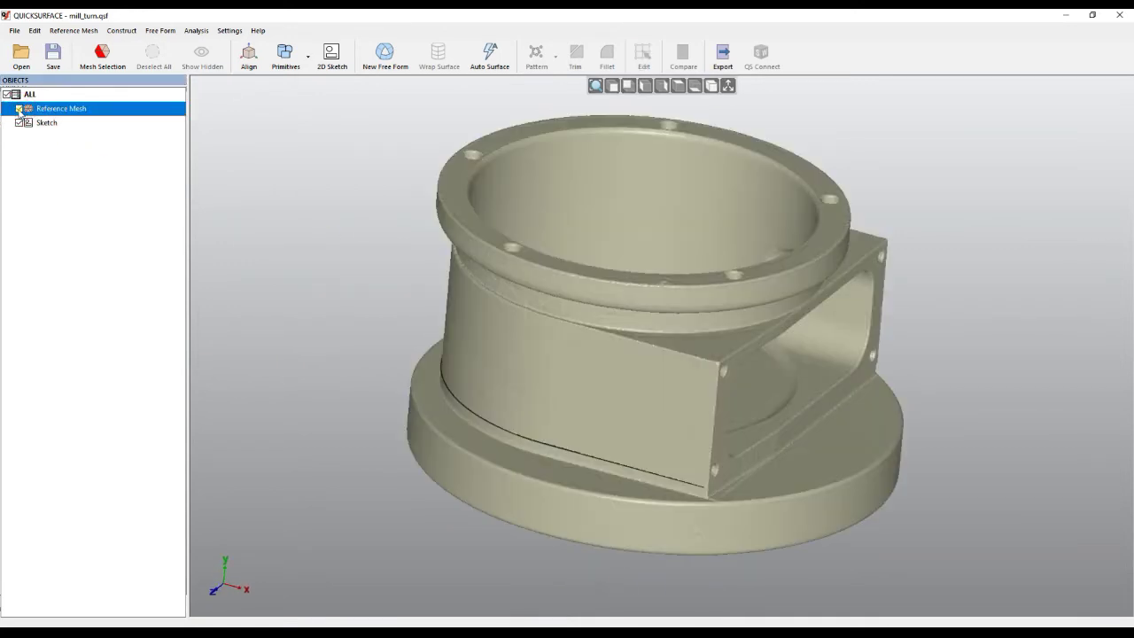
right_drag(591, 243, 611, 335)
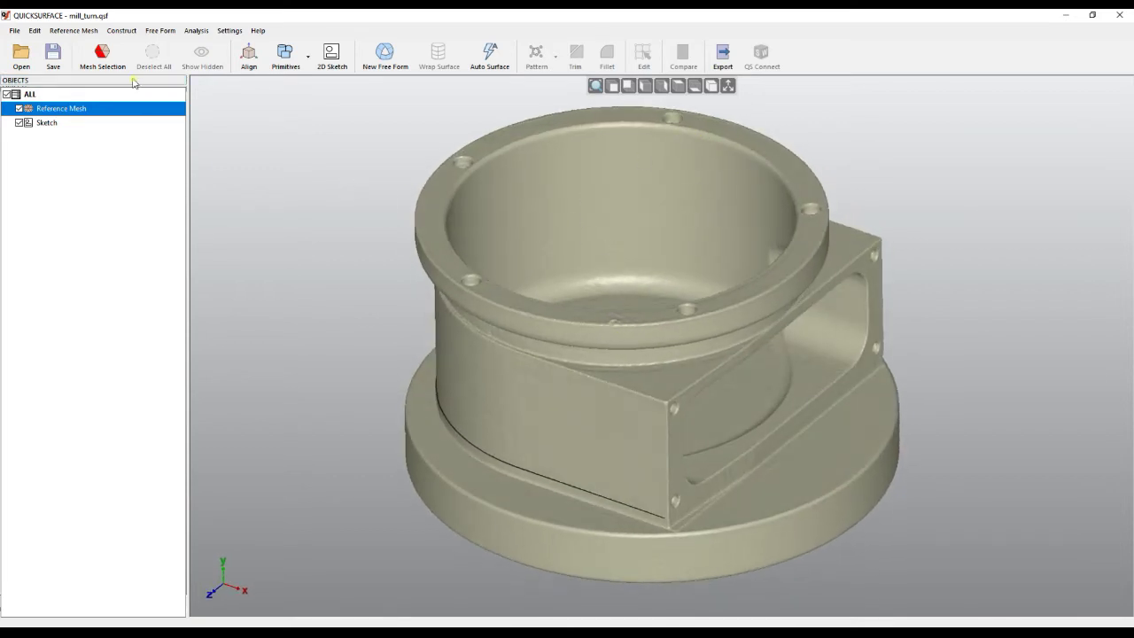
click(103, 55)
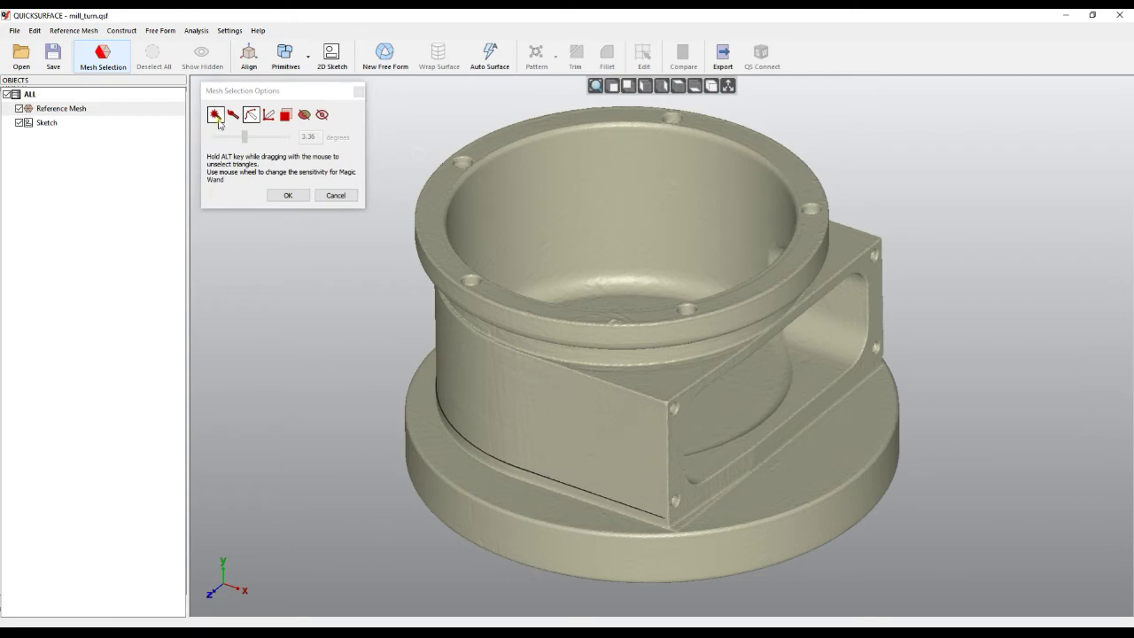
- Magic-wand select the bore wall, bore floor and central hole wall, and confirm the selection
click(216, 116)
click(669, 195)
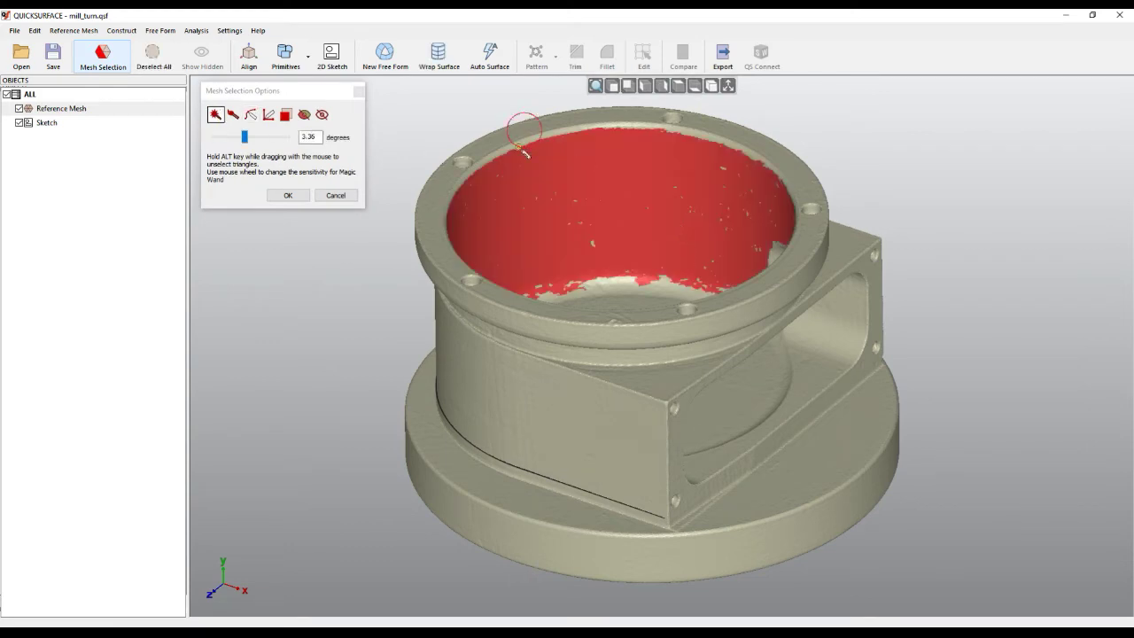
right_drag(523, 152, 642, 315)
click(653, 389)
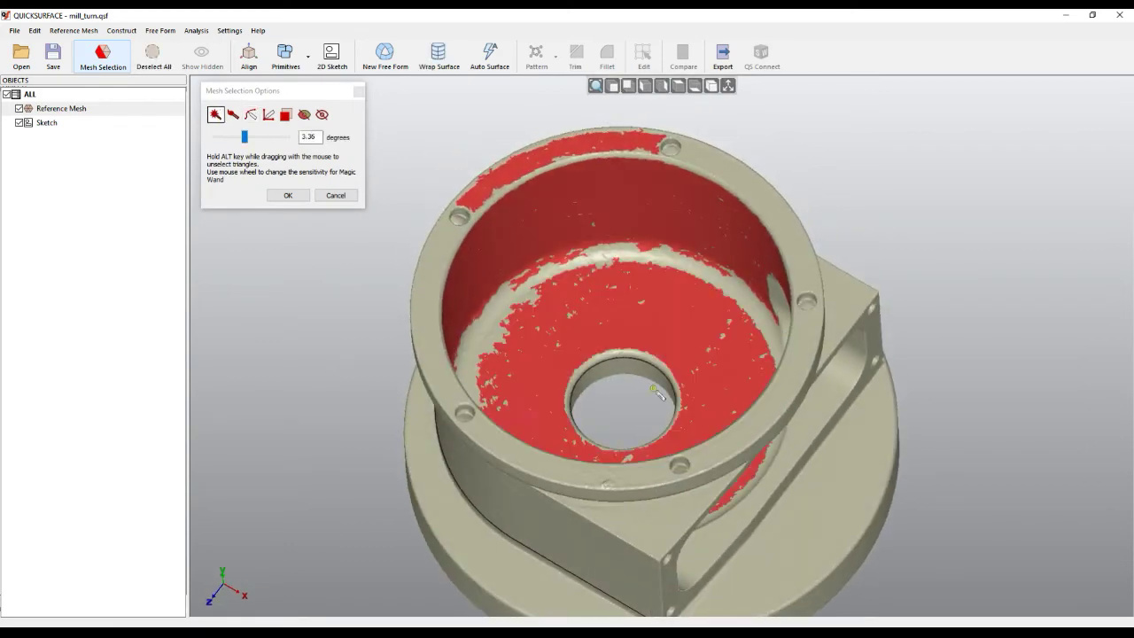
click(620, 363)
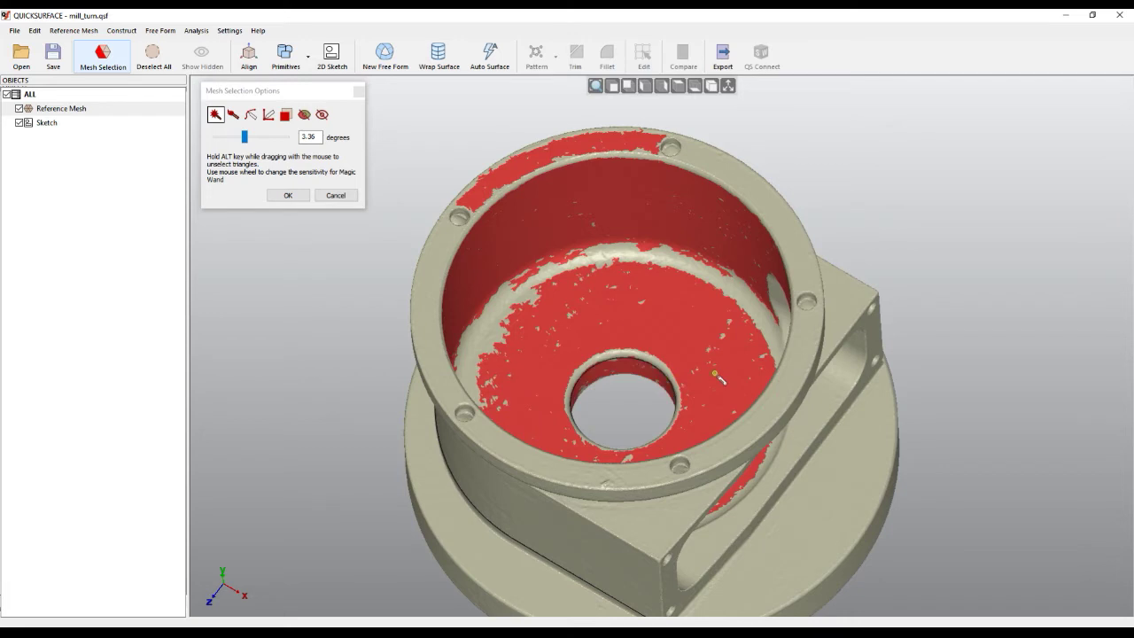
click(288, 195)
click(330, 62)
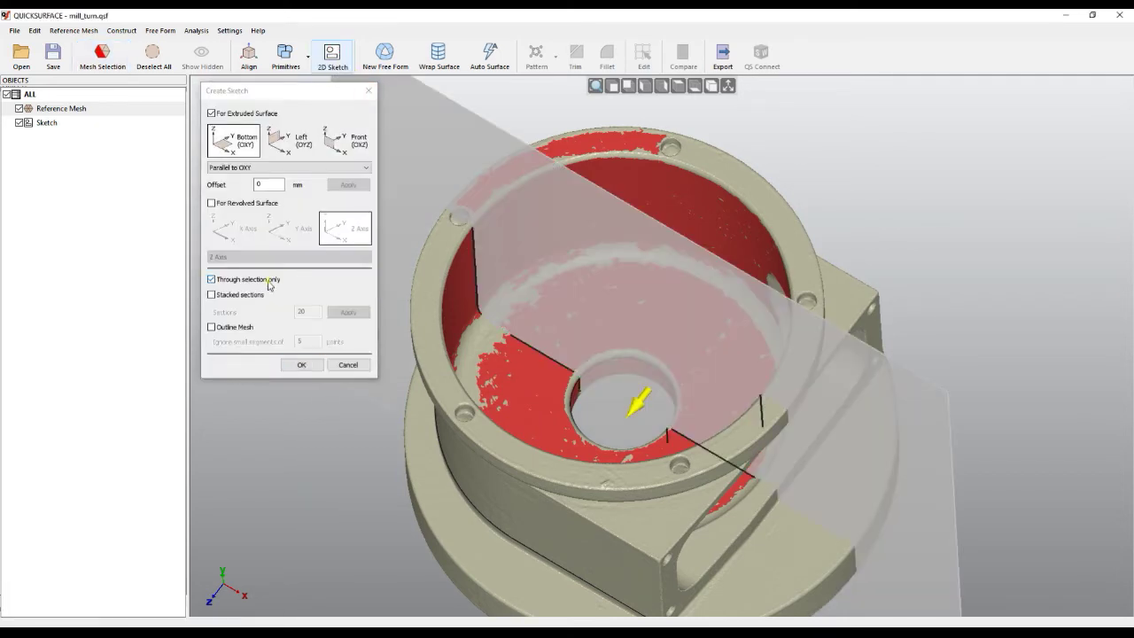
- Create a For Revolved Surface section about the Y axis, through the selection only, as Sketch(1)
click(236, 205)
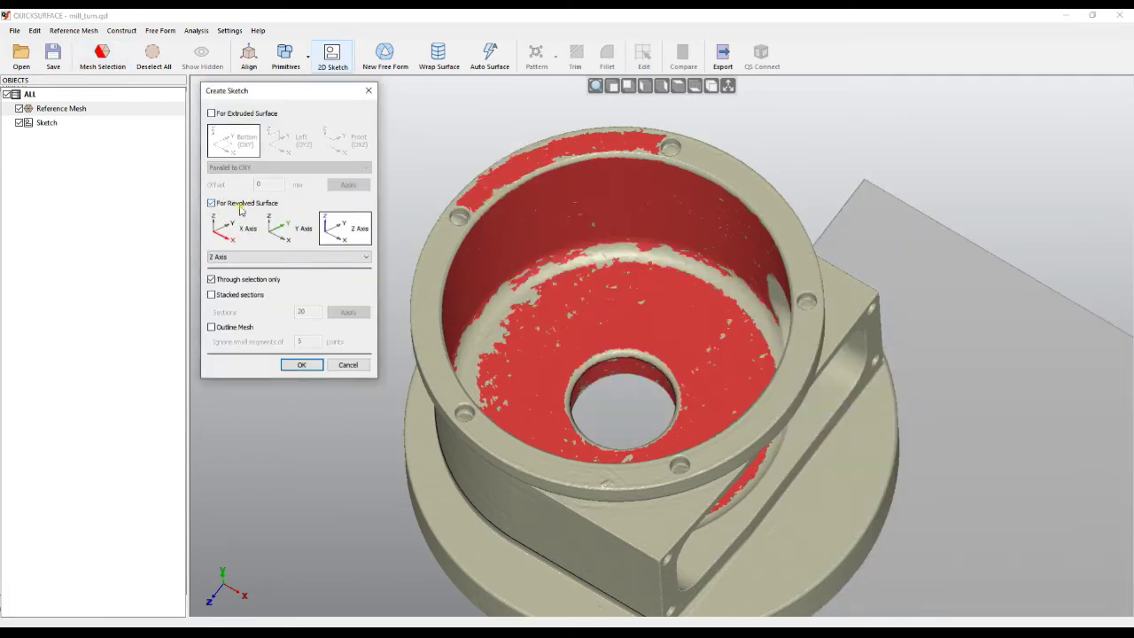
click(282, 239)
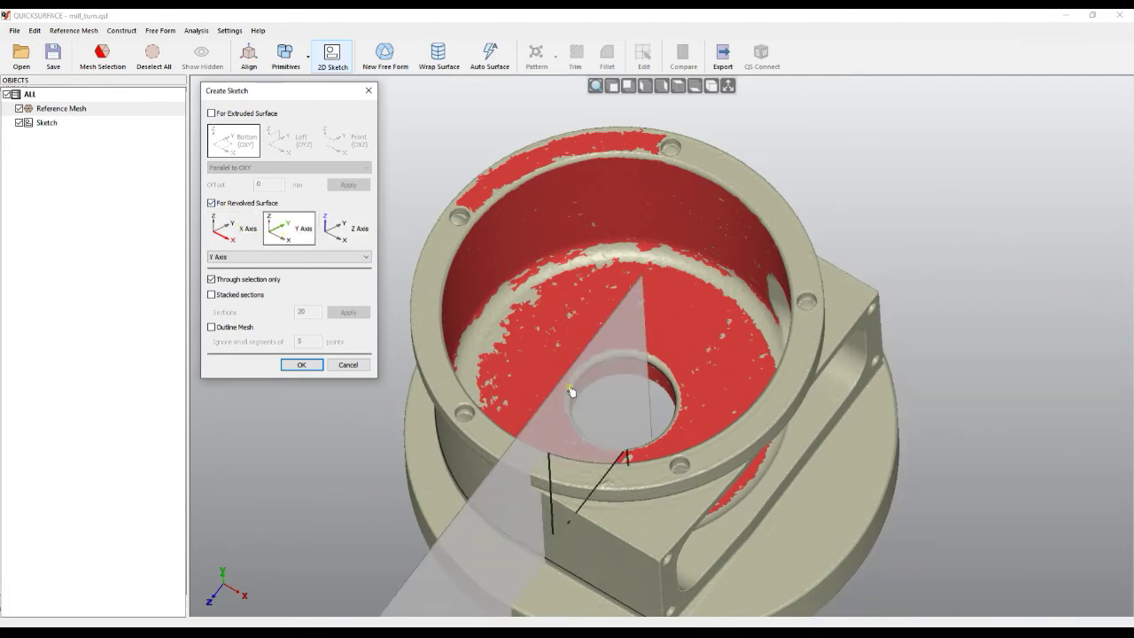
right_drag(576, 338, 586, 434)
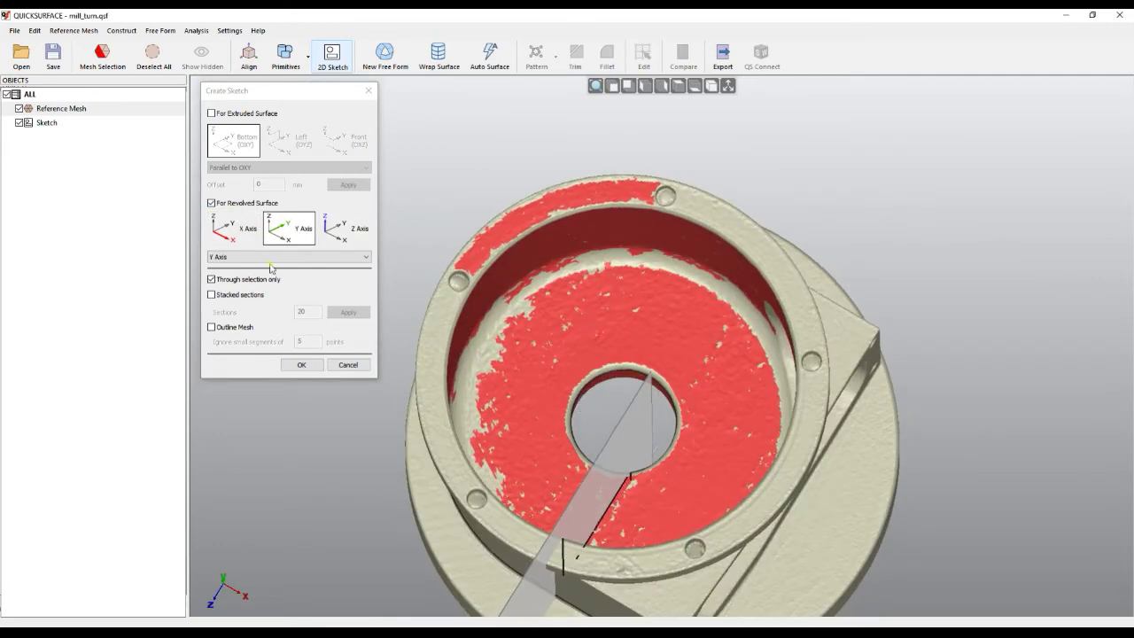
mouse_move(607, 374)
right_down()
mouse_move(487, 263)
mouse_move(493, 210)
mouse_move(498, 271)
mouse_move(548, 412)
mouse_move(465, 279)
right_up()
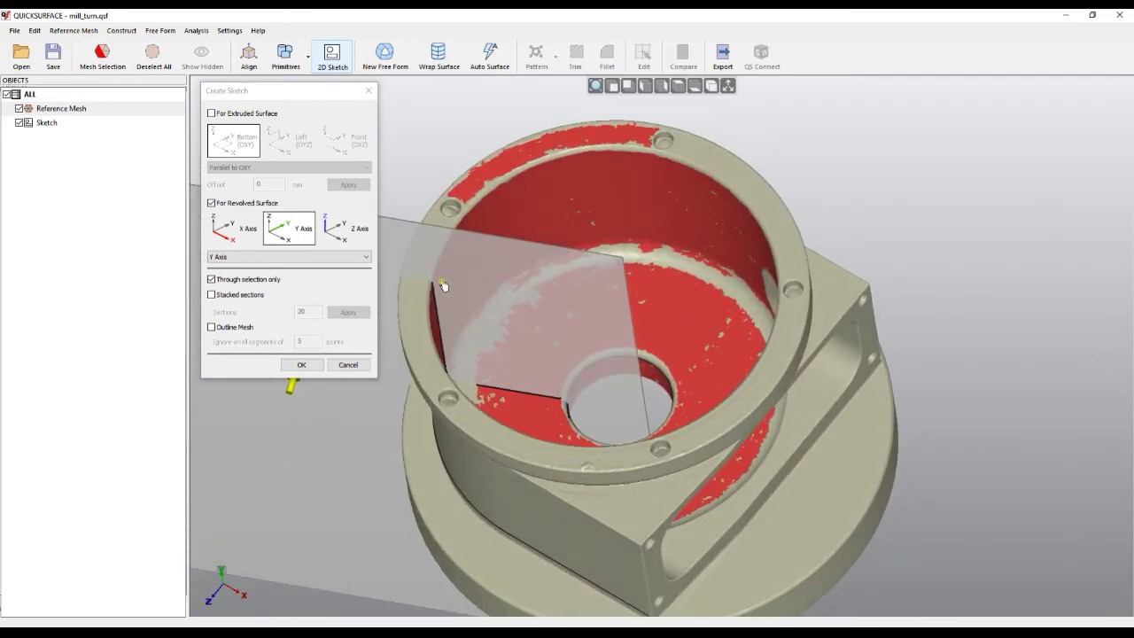
click(306, 366)
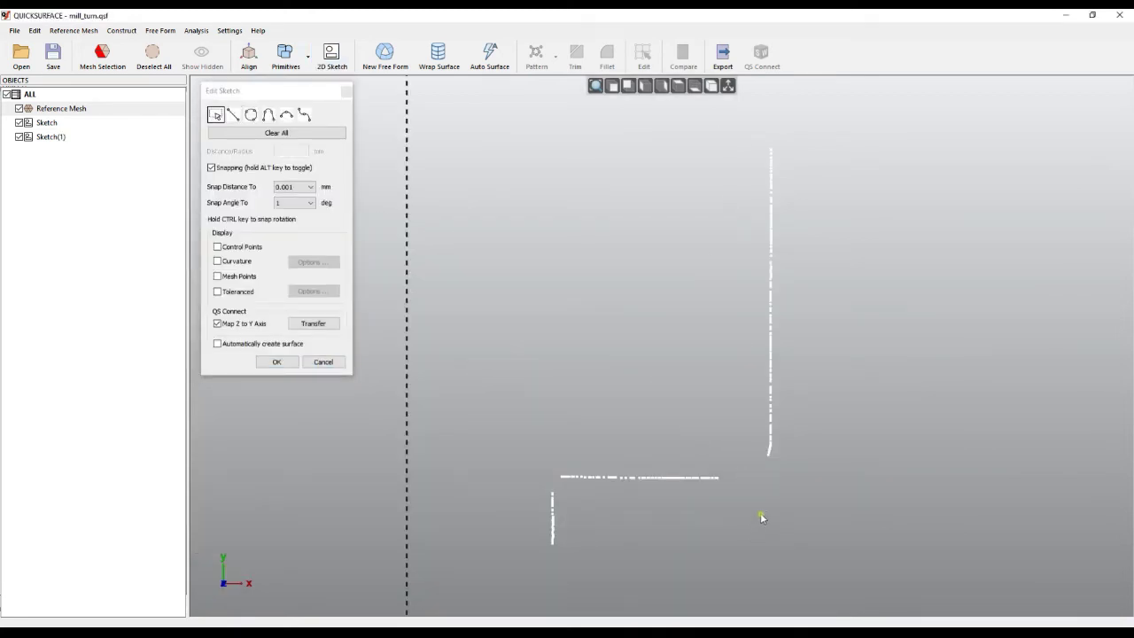
- Fit lines to the horizontal, short vertical and long vertical point groups, join them, and finish
mouse_move(759, 512)
mouse_down()
mouse_move(573, 451)
mouse_move(637, 488)
mouse_move(585, 494)
mouse_move(610, 565)
mouse_move(586, 493)
mouse_up()
mouse_move(819, 464)
mouse_down()
mouse_move(719, 295)
mouse_move(757, 116)
mouse_move(797, 120)
mouse_up()
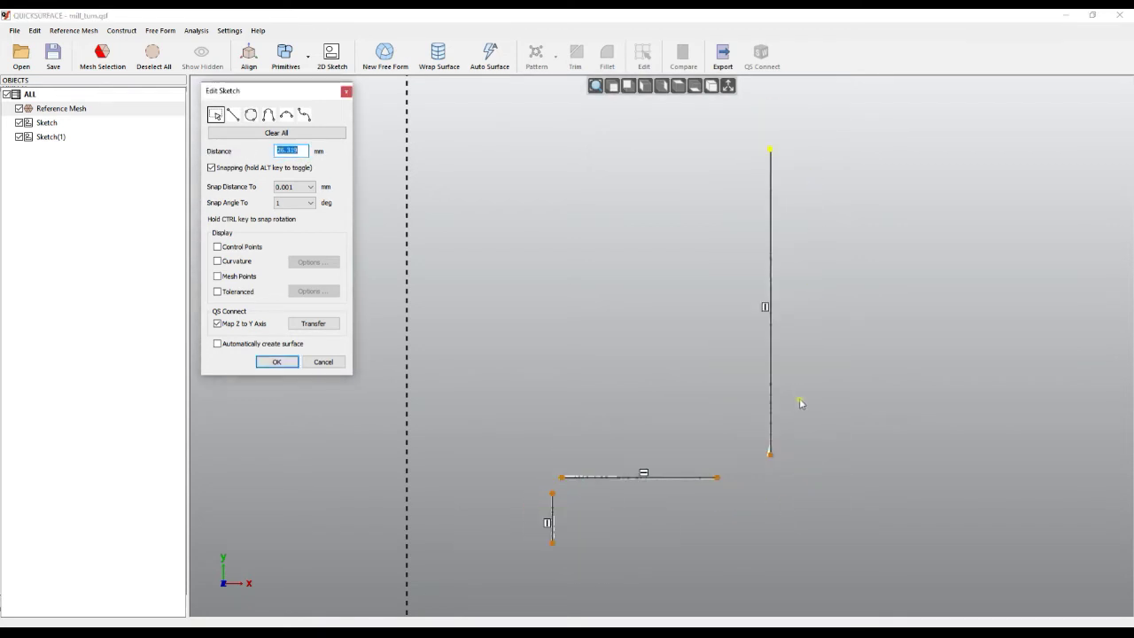
drag(718, 478, 773, 477)
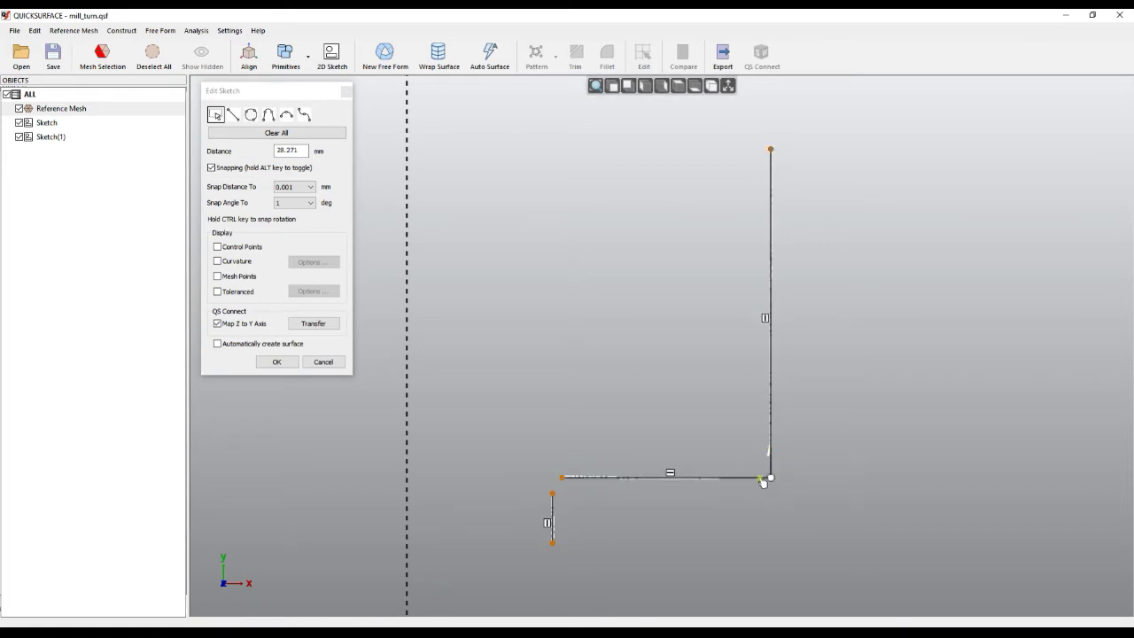
drag(561, 477, 552, 478)
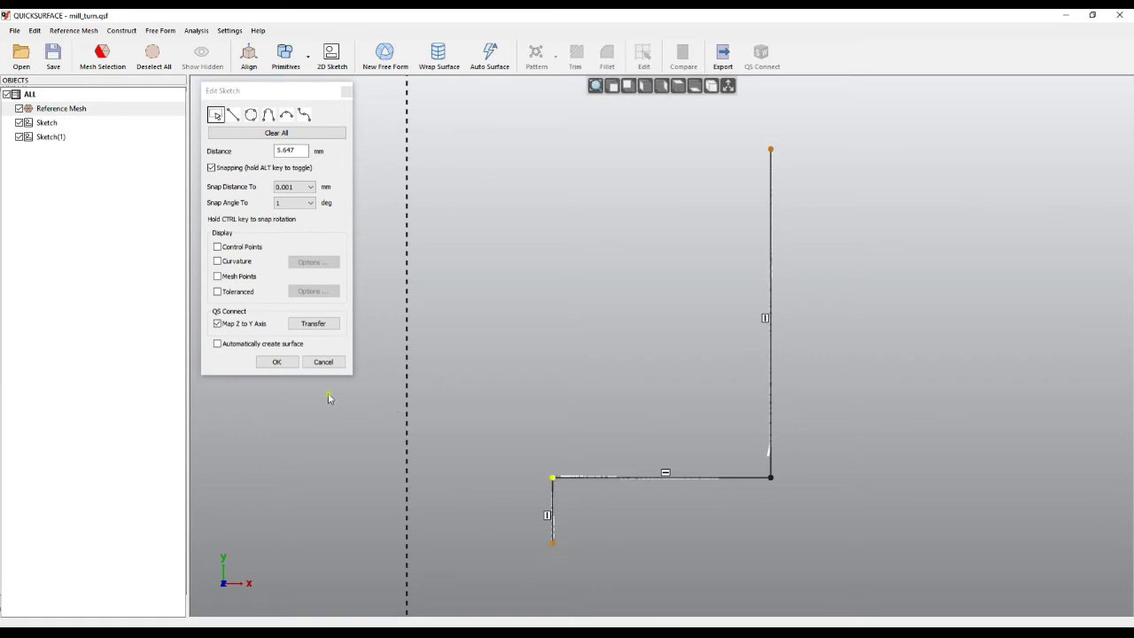
click(276, 361)
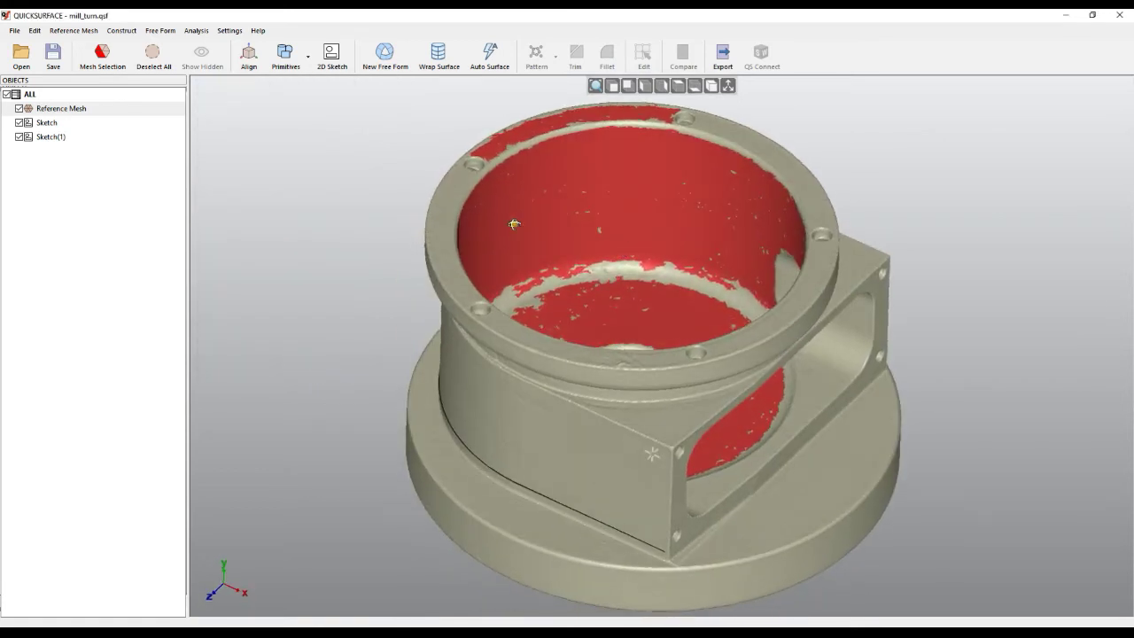
- With the reference mesh hidden, export the sketch curves in IGES format as curves.iges
click(18, 108)
mouse_move(584, 345)
right_down()
mouse_move(608, 149)
mouse_move(596, 202)
right_up()
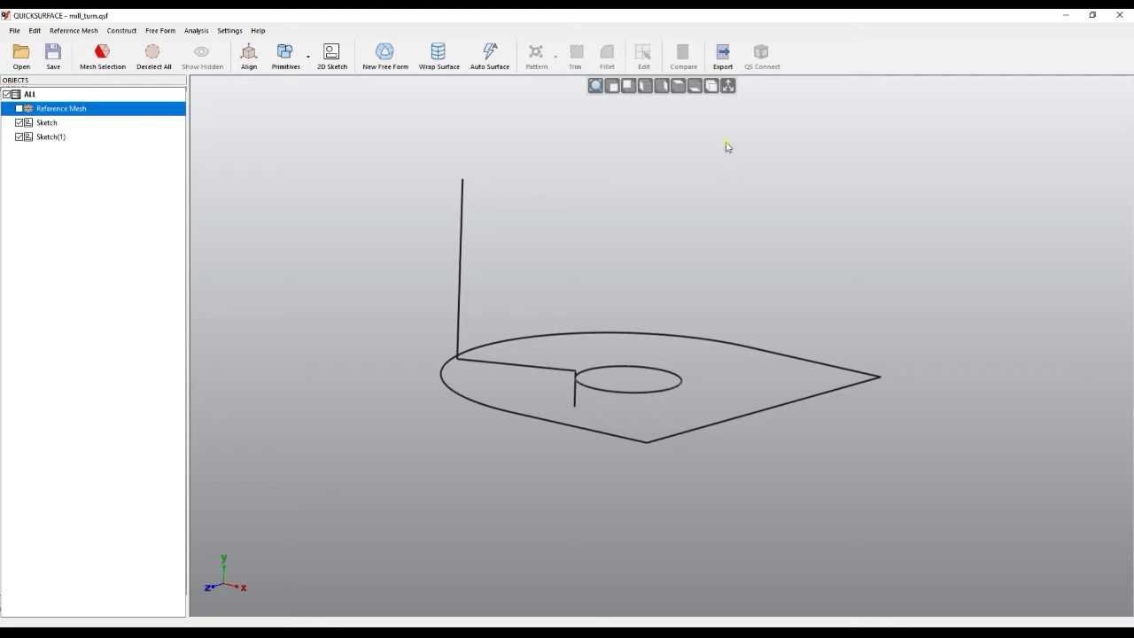
click(717, 61)
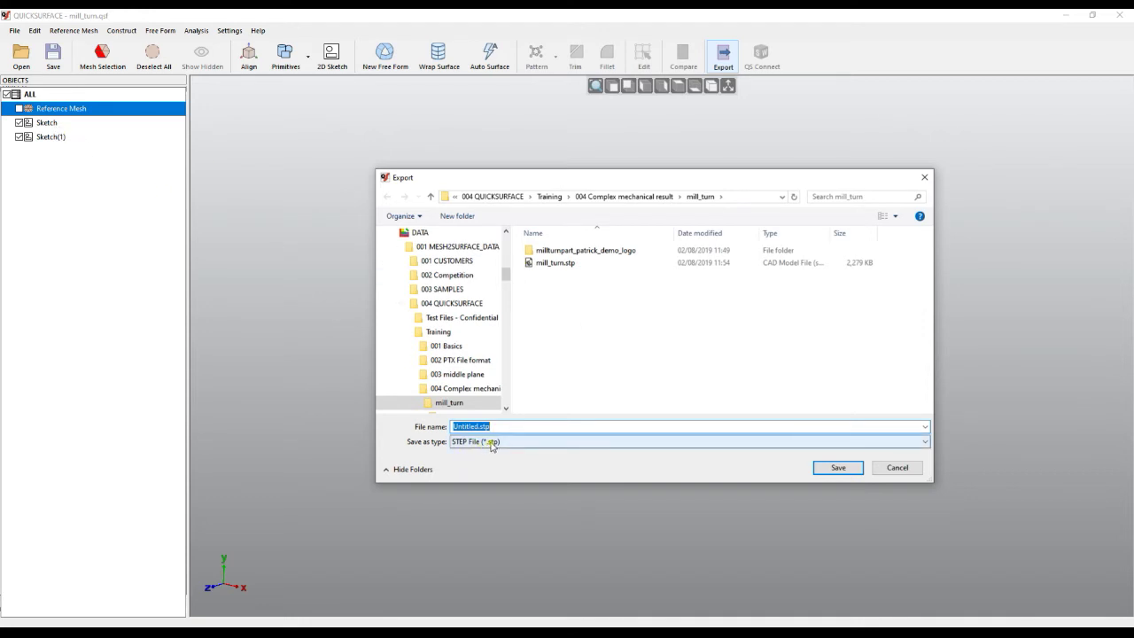
click(491, 443)
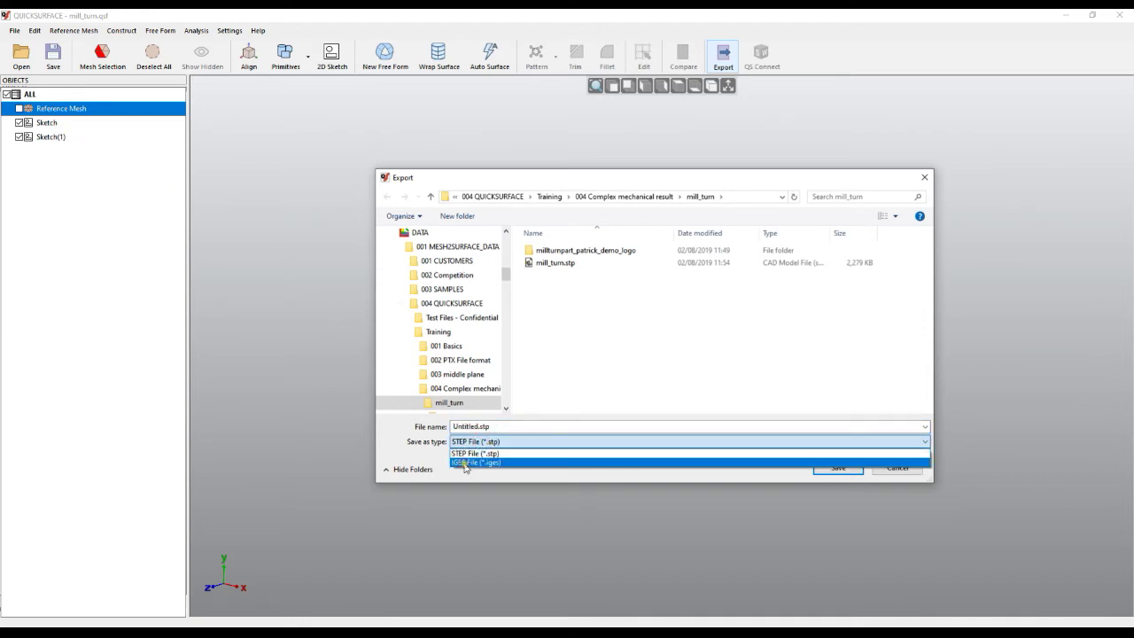
click(465, 462)
click(503, 429)
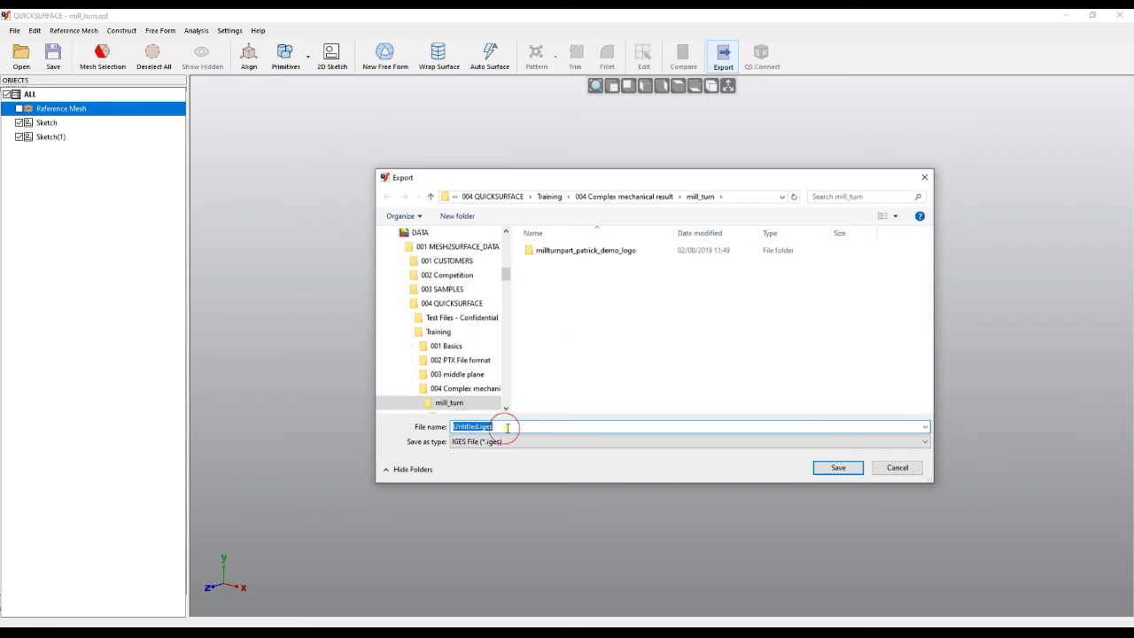
click(548, 426)
key(ctrl+a)
text(c)
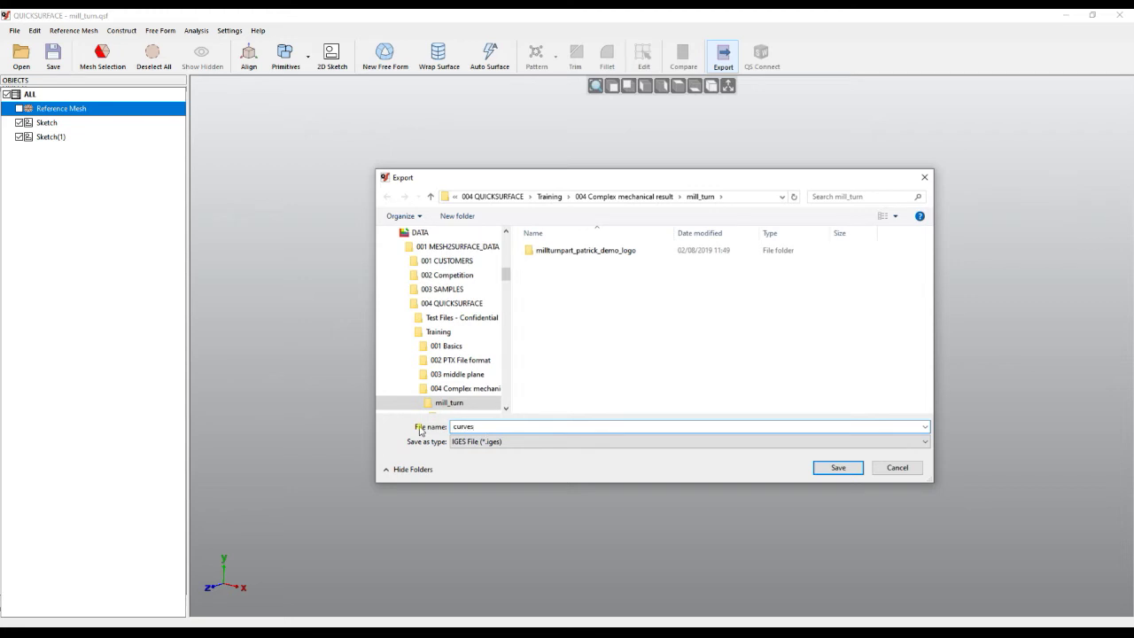
click(838, 468)
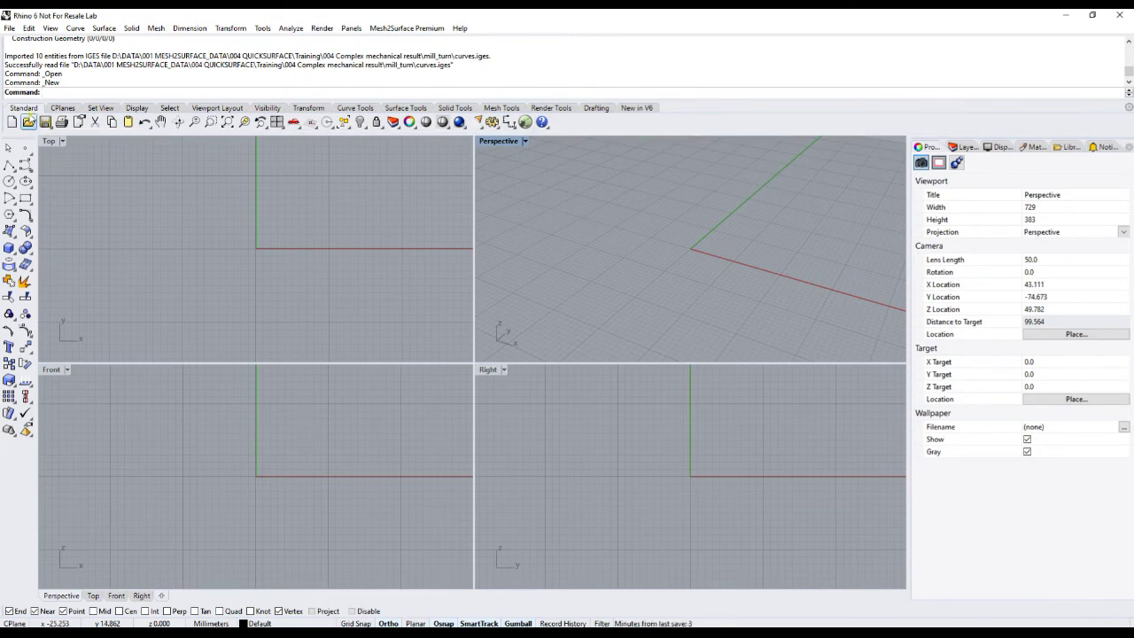
- Open curves.iges in Rhino 6
click(28, 121)
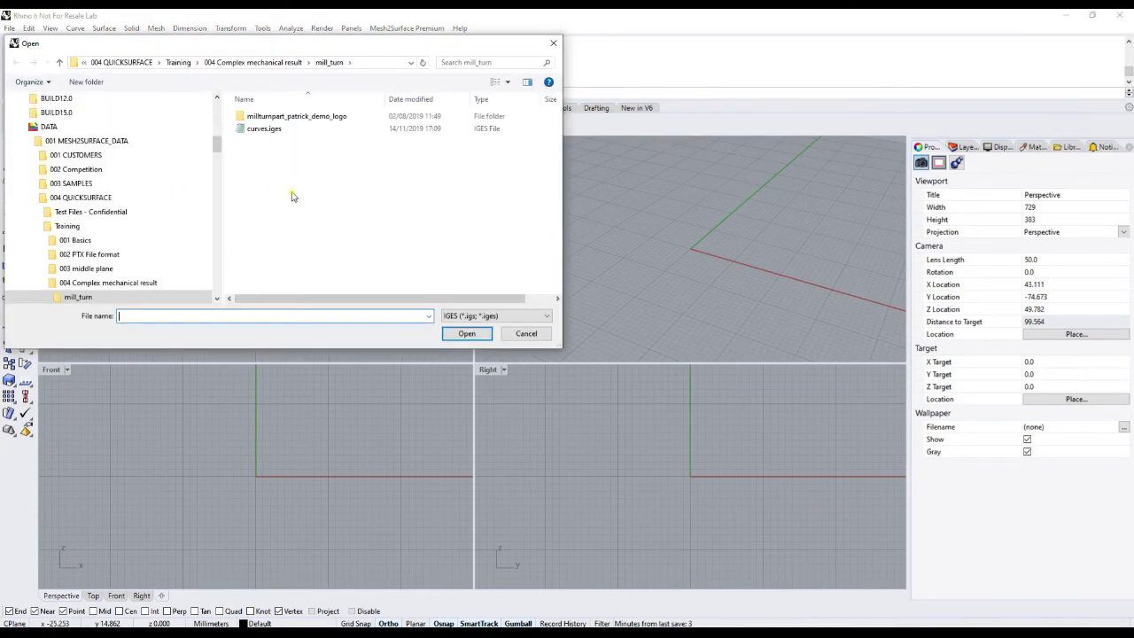
click(264, 129)
click(457, 337)
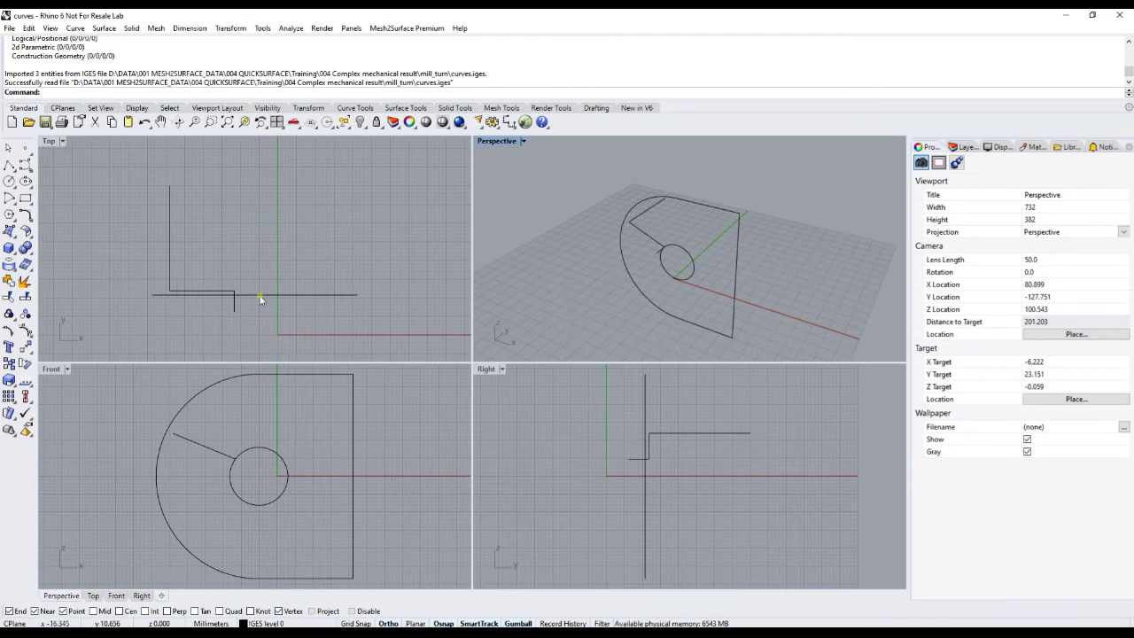
- Maximize the Perspective viewport, orbit to face the arc and circle, and select the closed outline
right_drag(678, 281, 715, 332)
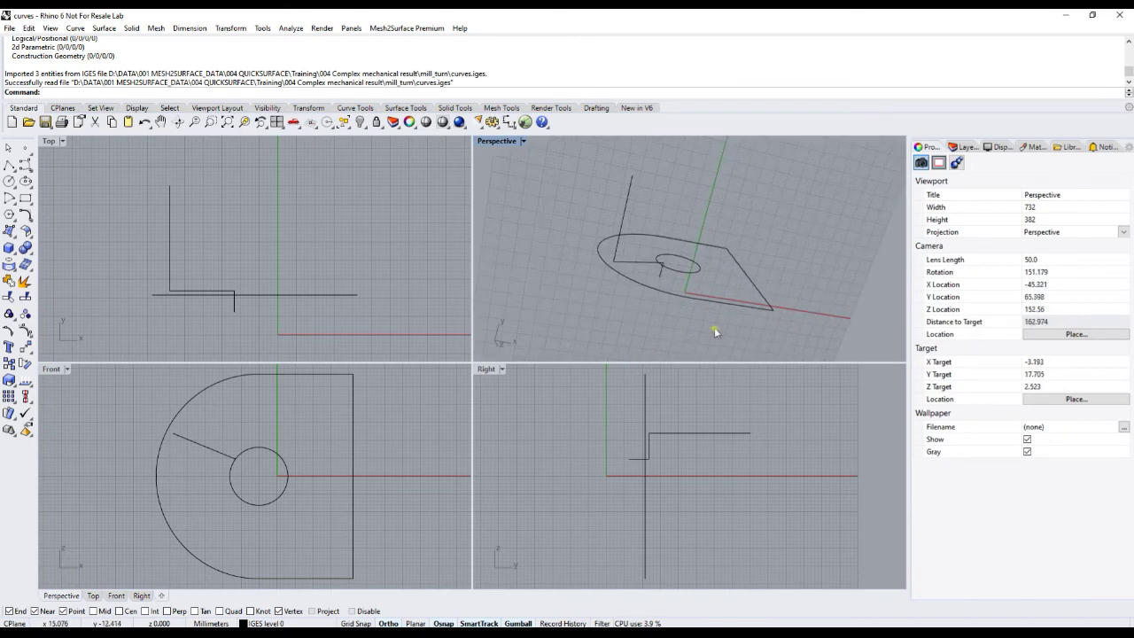
double_click(497, 141)
right_drag(587, 298, 583, 335)
click(615, 316)
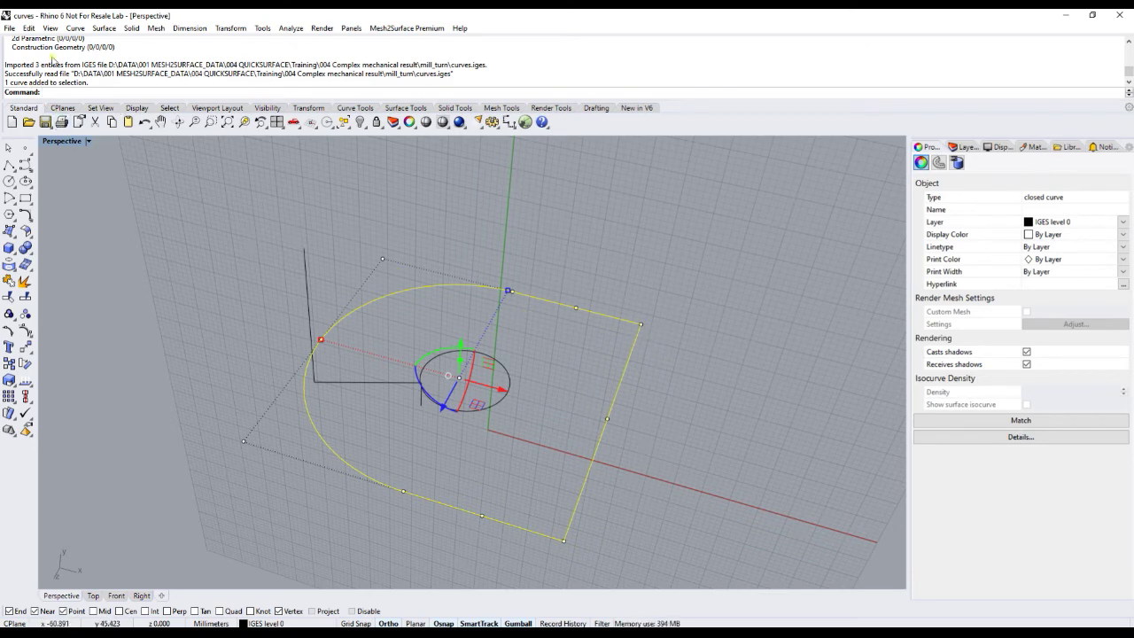
- Explode the outer profile curve, select its straight segments and large arc, then deselect them
click(29, 27)
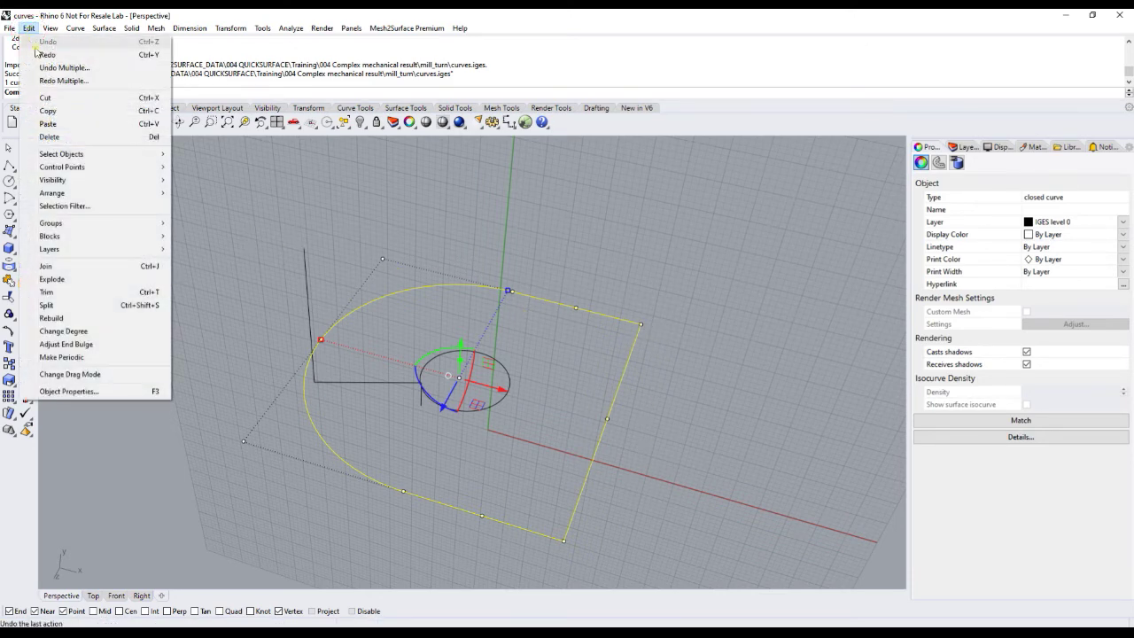
click(86, 279)
click(663, 387)
click(617, 387)
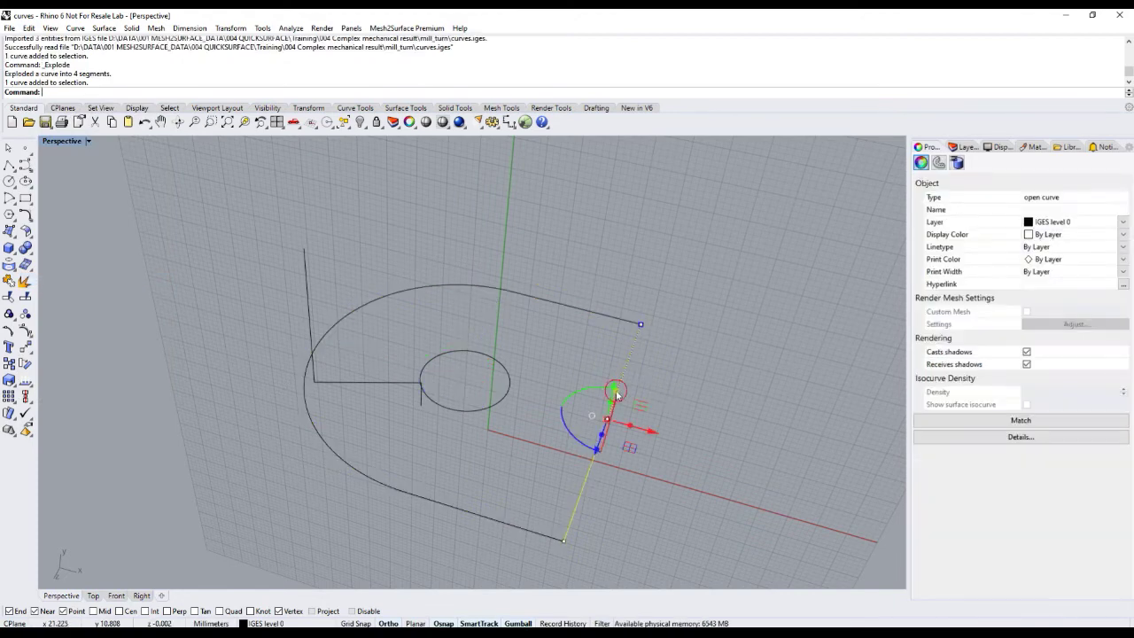
click(618, 323)
click(488, 287)
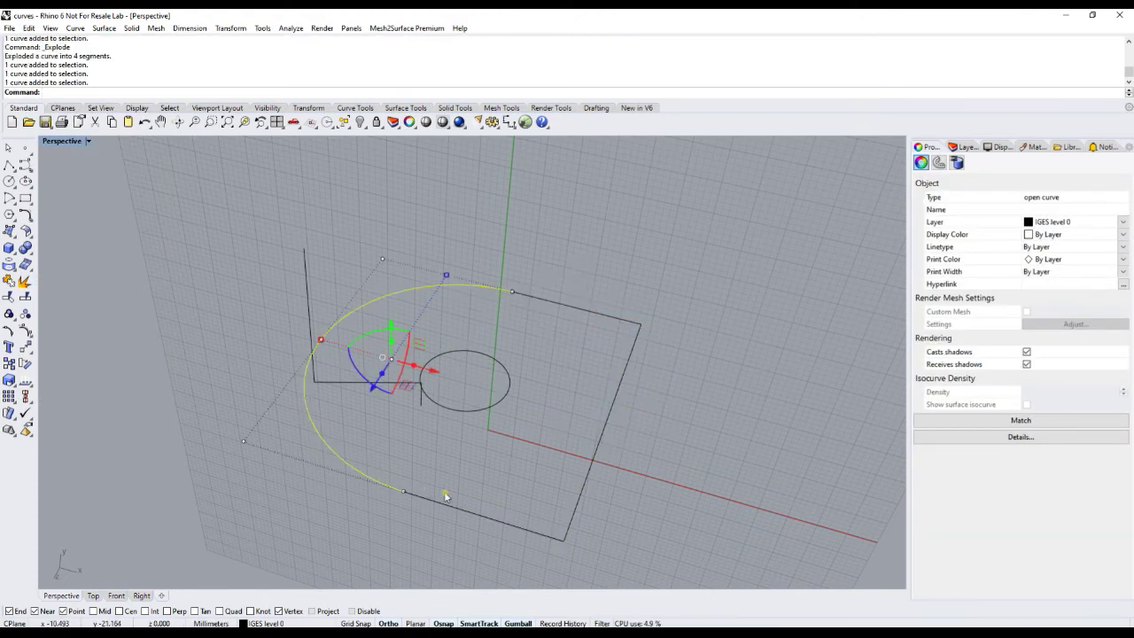
click(584, 400)
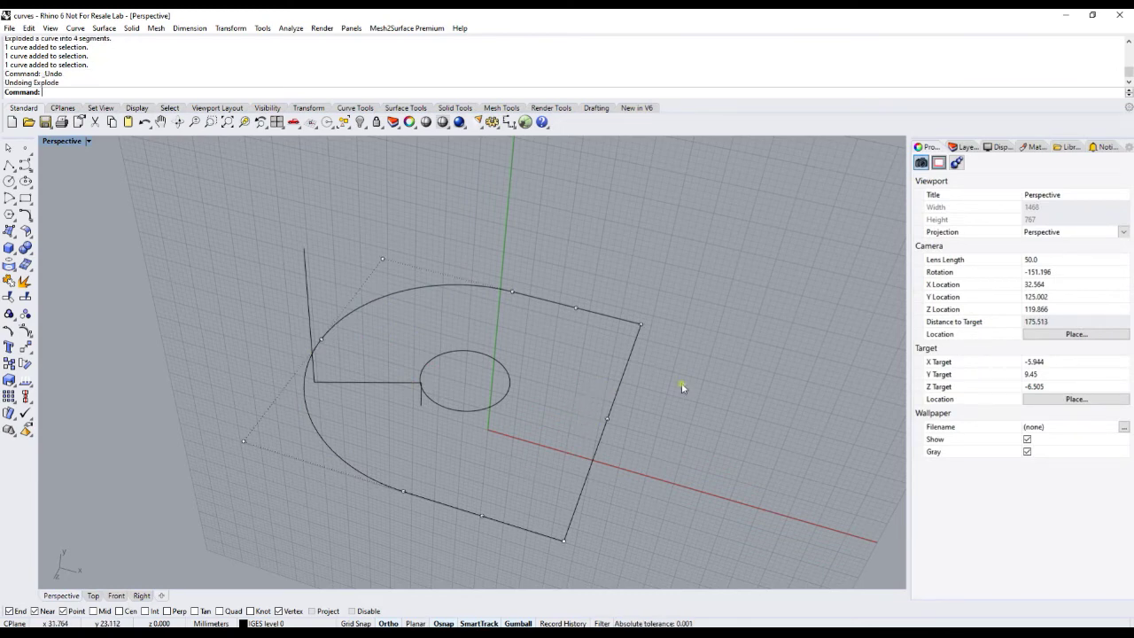
- Extrude the outer profile curve straight into a surface wall, 53.228 to both sides
right_drag(498, 357, 579, 324)
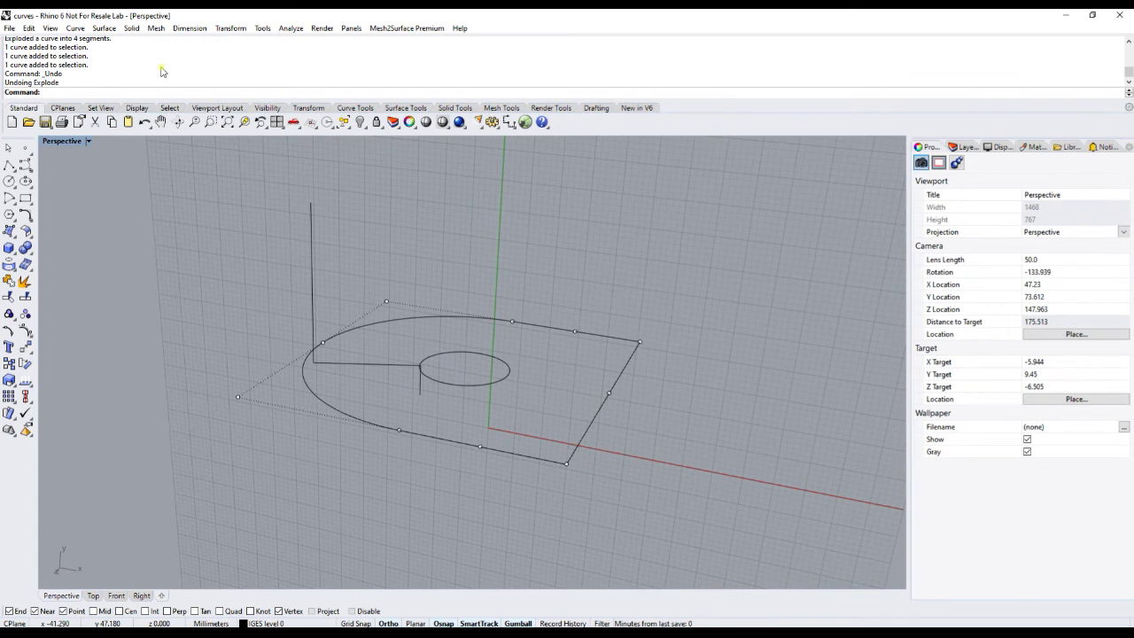
click(104, 28)
mouse_move(131, 192)
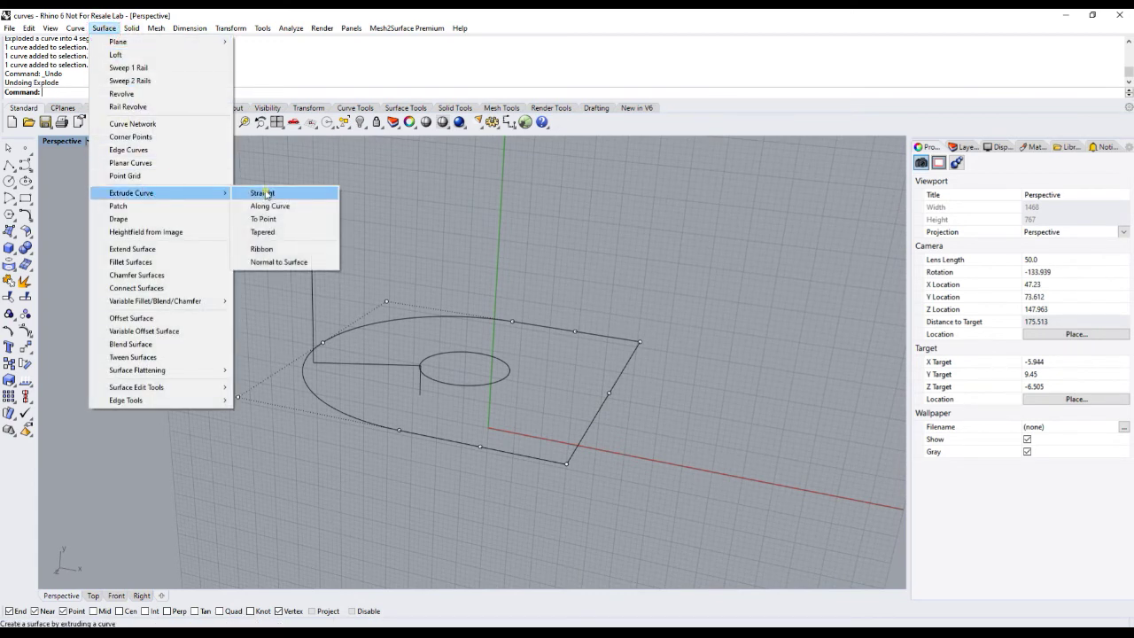
click(264, 193)
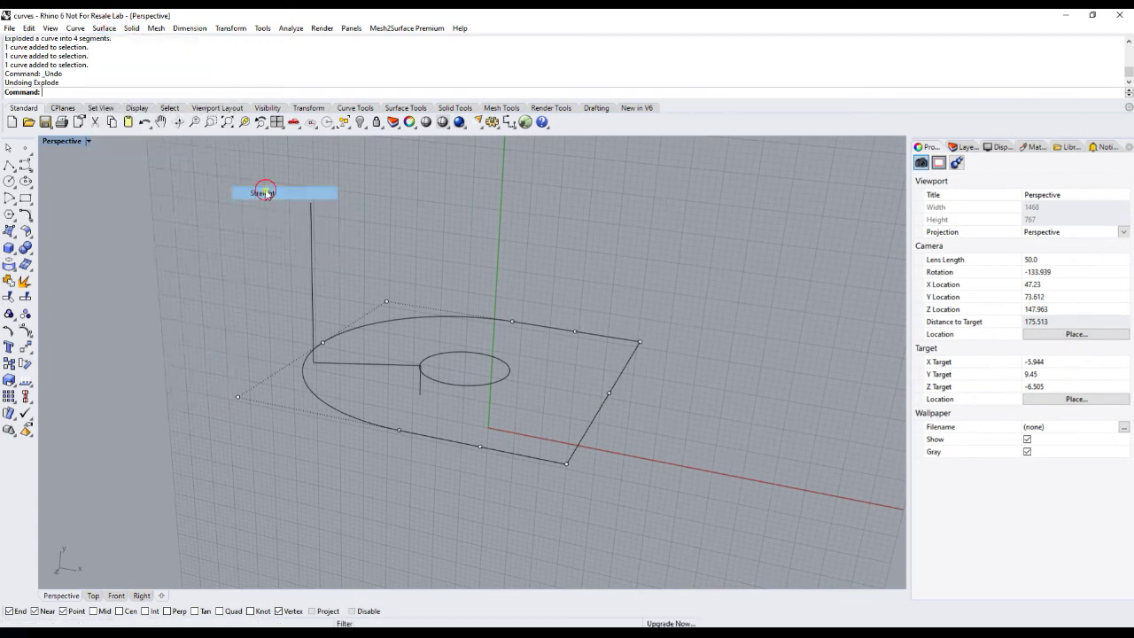
click(562, 331)
key(Return)
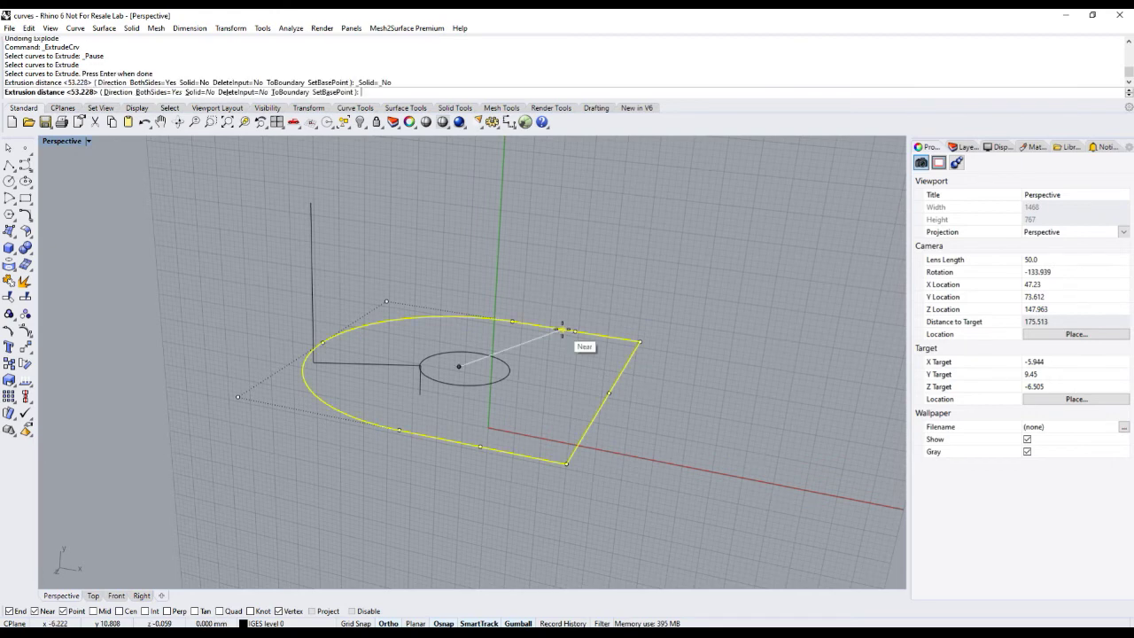
click(469, 248)
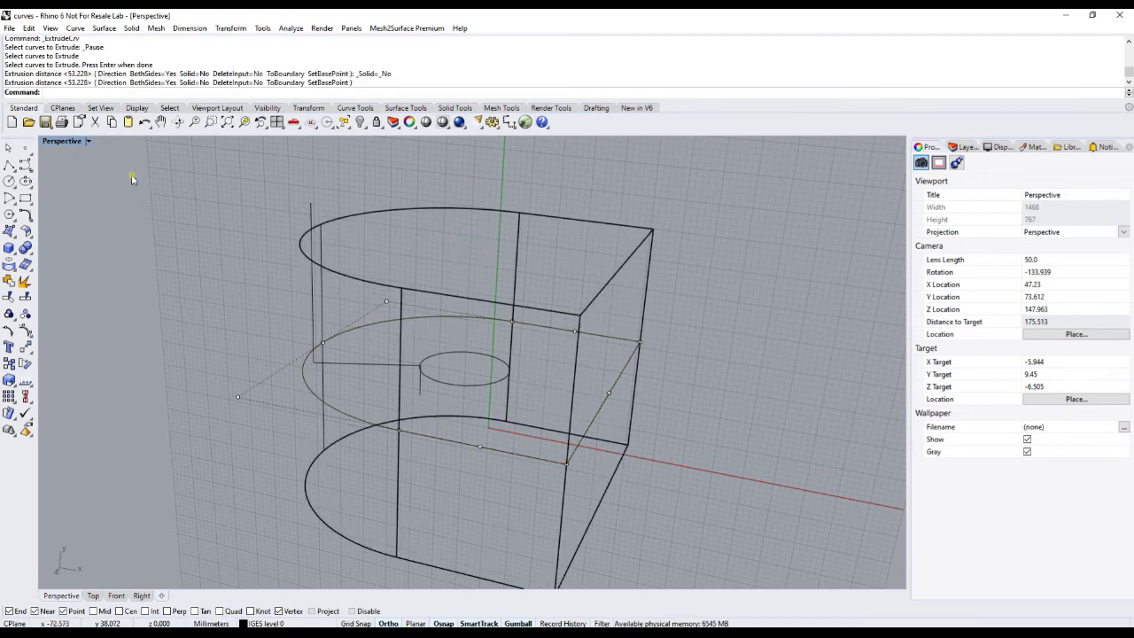
- Switch the perspective viewport to Shaded display and orbit around the extruded wall
click(66, 141)
click(71, 184)
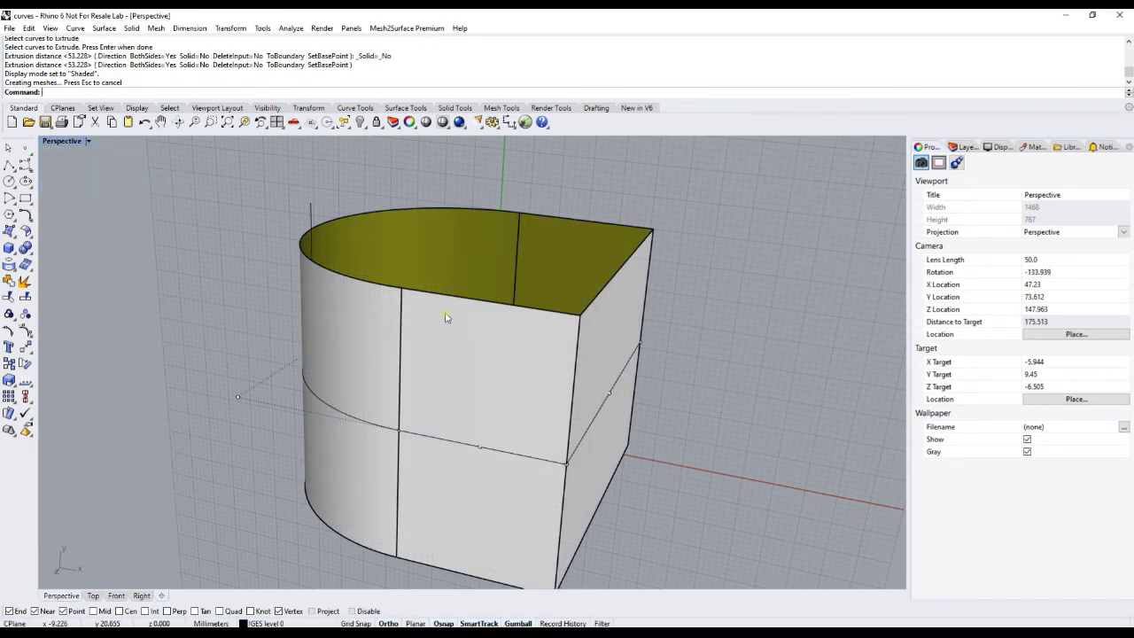
mouse_move(445, 322)
right_down()
mouse_move(532, 417)
mouse_move(522, 384)
mouse_move(555, 366)
right_up()
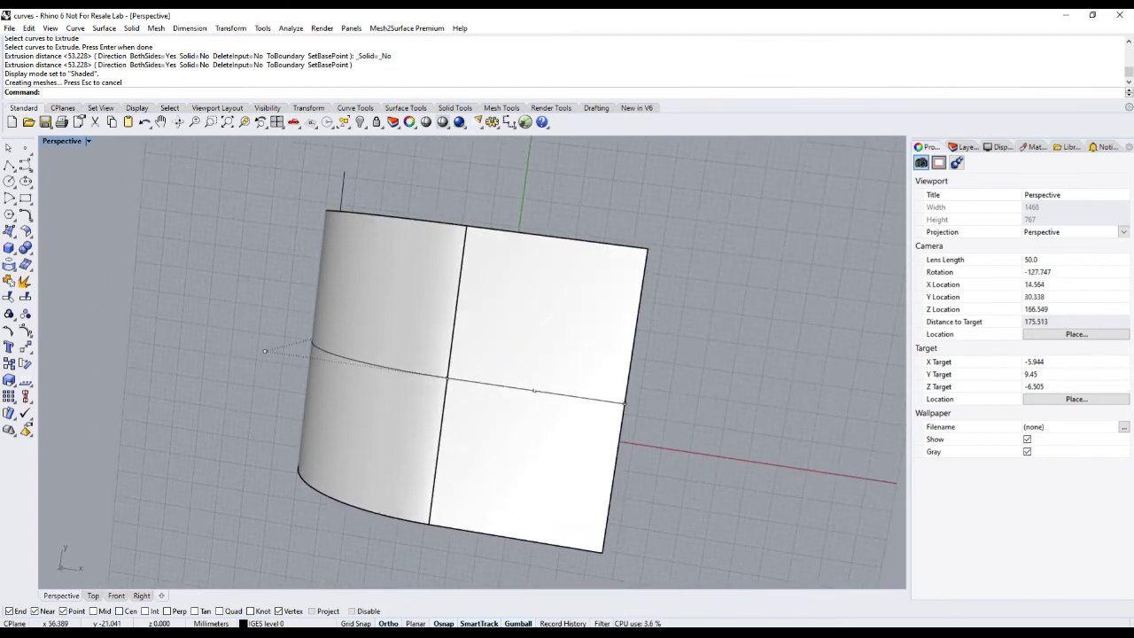
- Close the open SolidWorks part, answering the save prompt
key(alt+Tab)
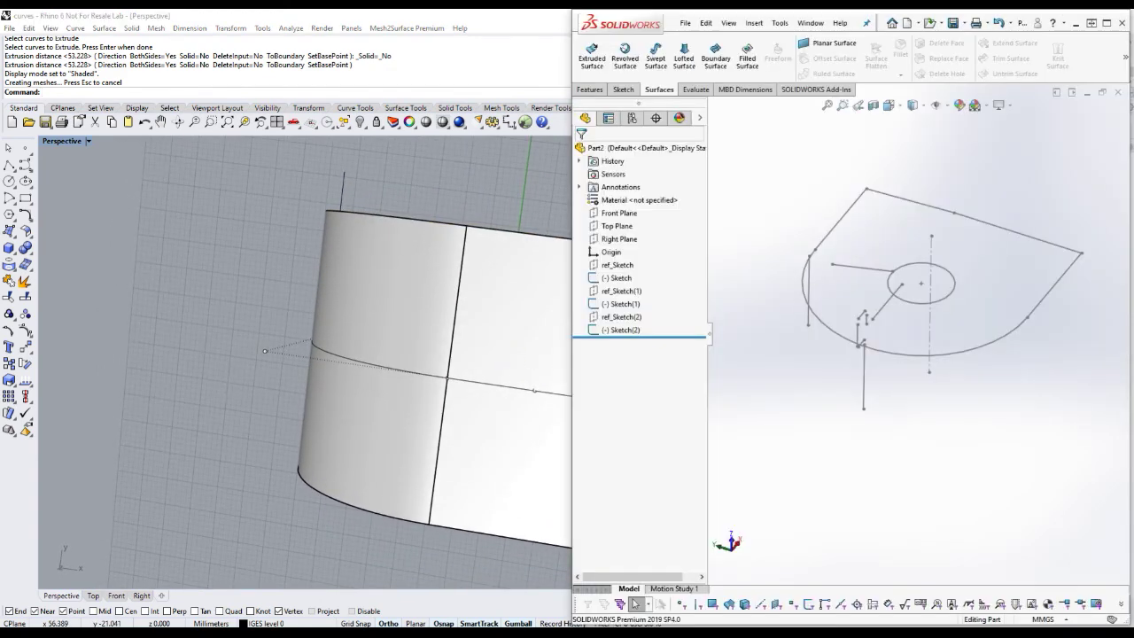
click(1118, 93)
click(522, 370)
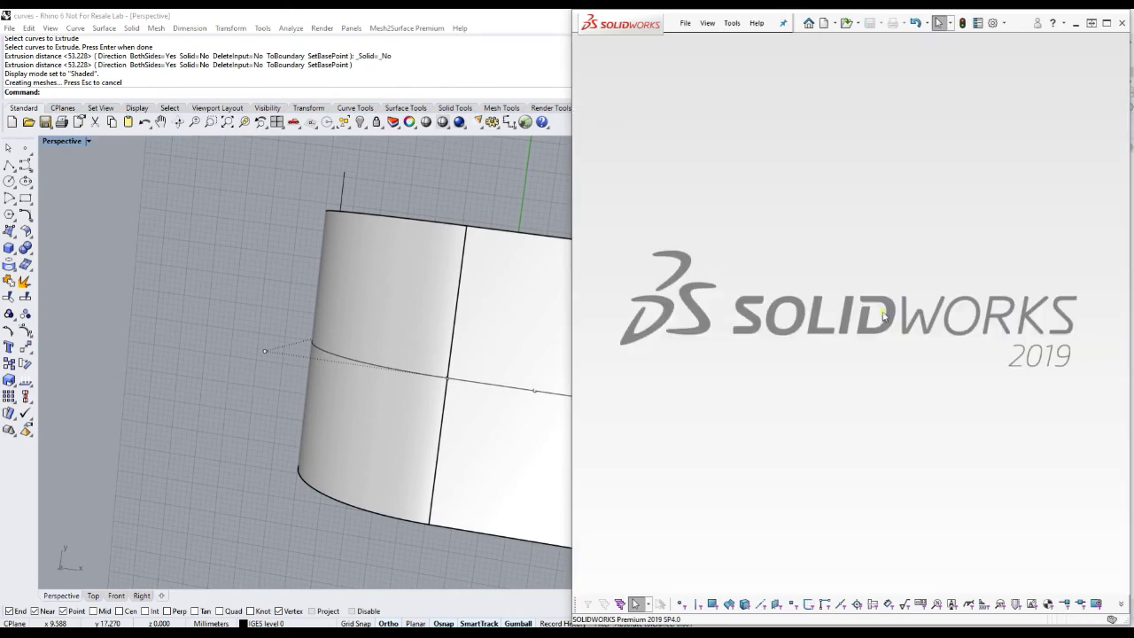
- Restore QuickSurface to a half-screen window and bring up the actions for Sketch
click(387, 625)
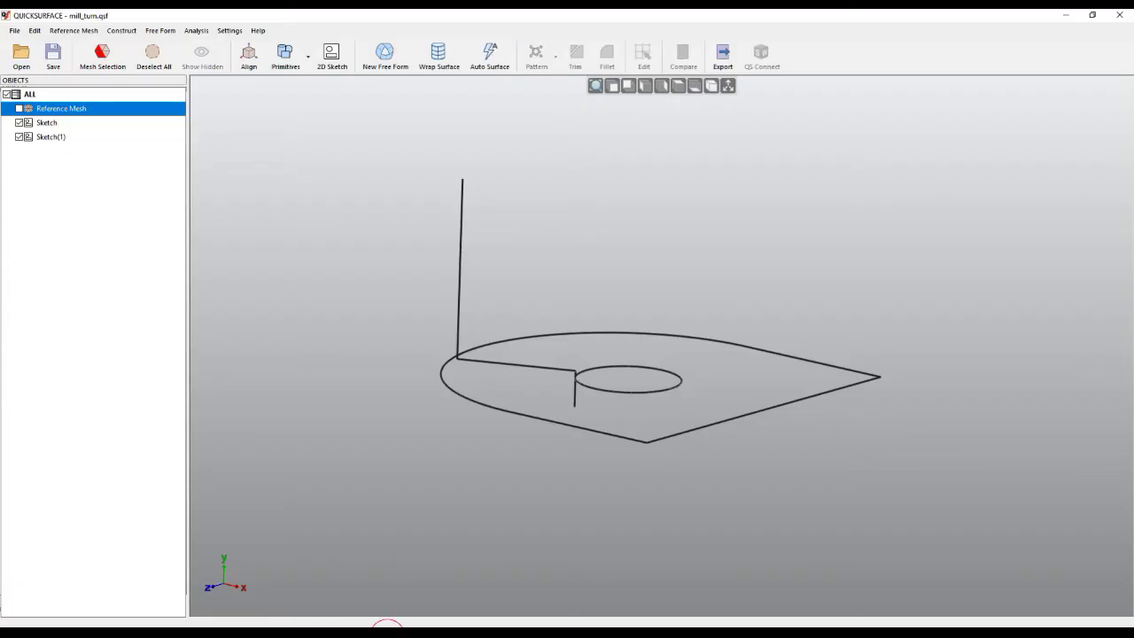
click(1091, 15)
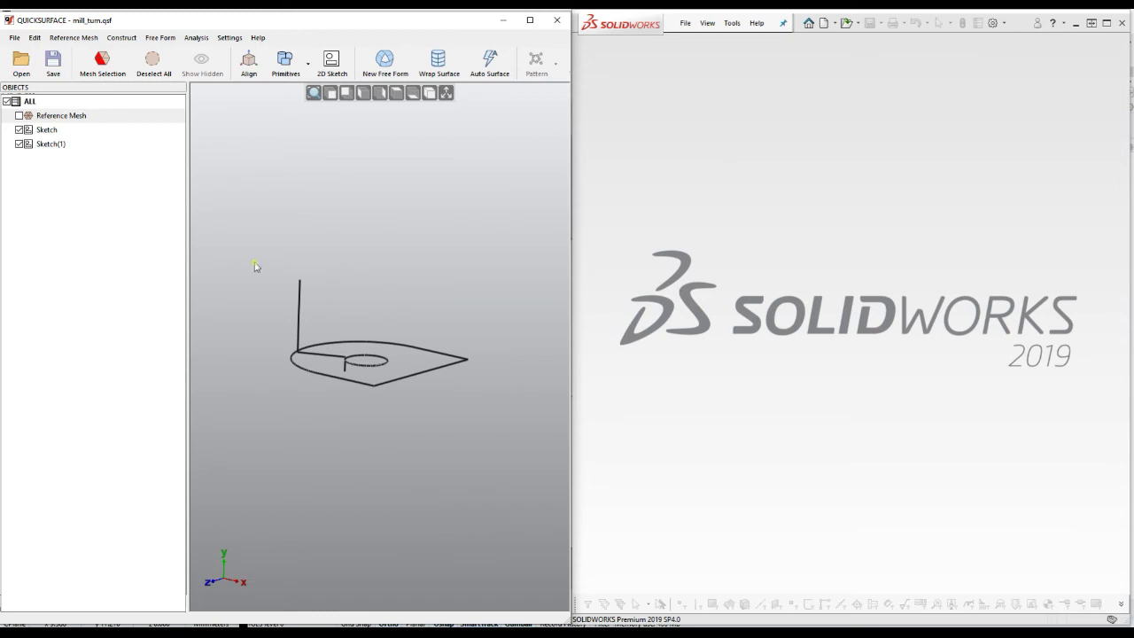
right_click(52, 133)
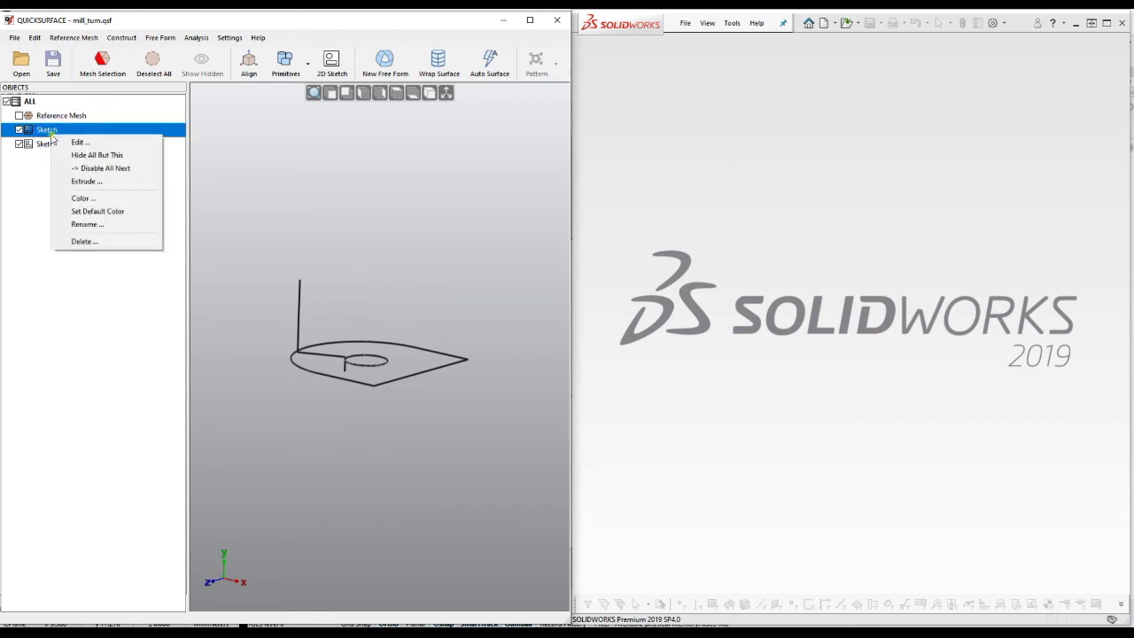
- Edit Sketch, Transfer it via QS Connect into a new SolidWorks part, then cancel editing
click(79, 141)
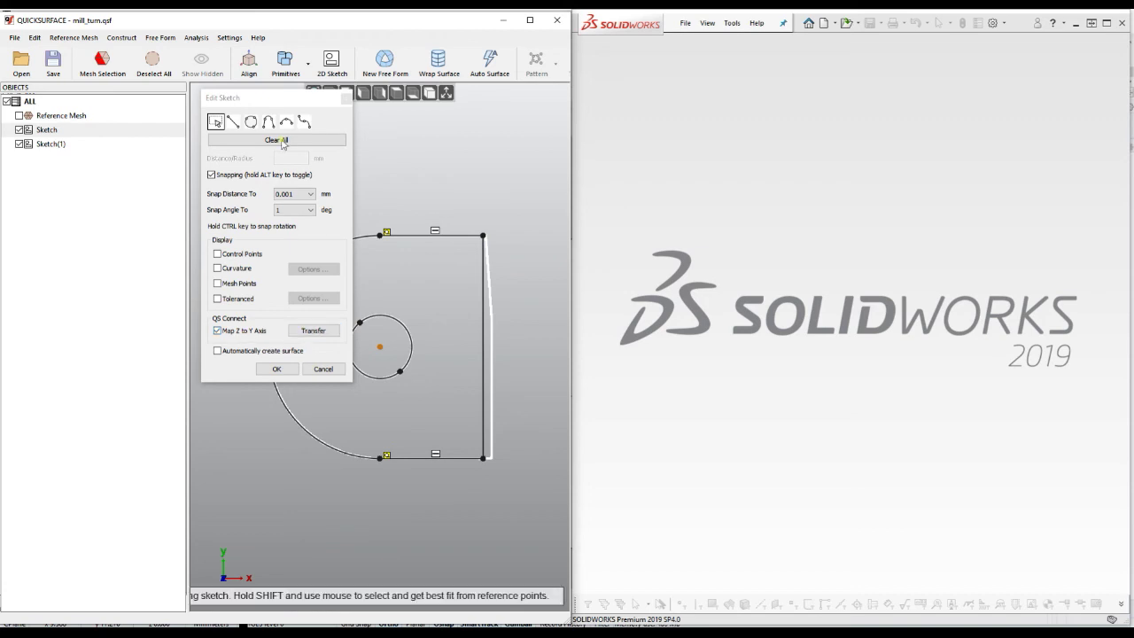
click(319, 332)
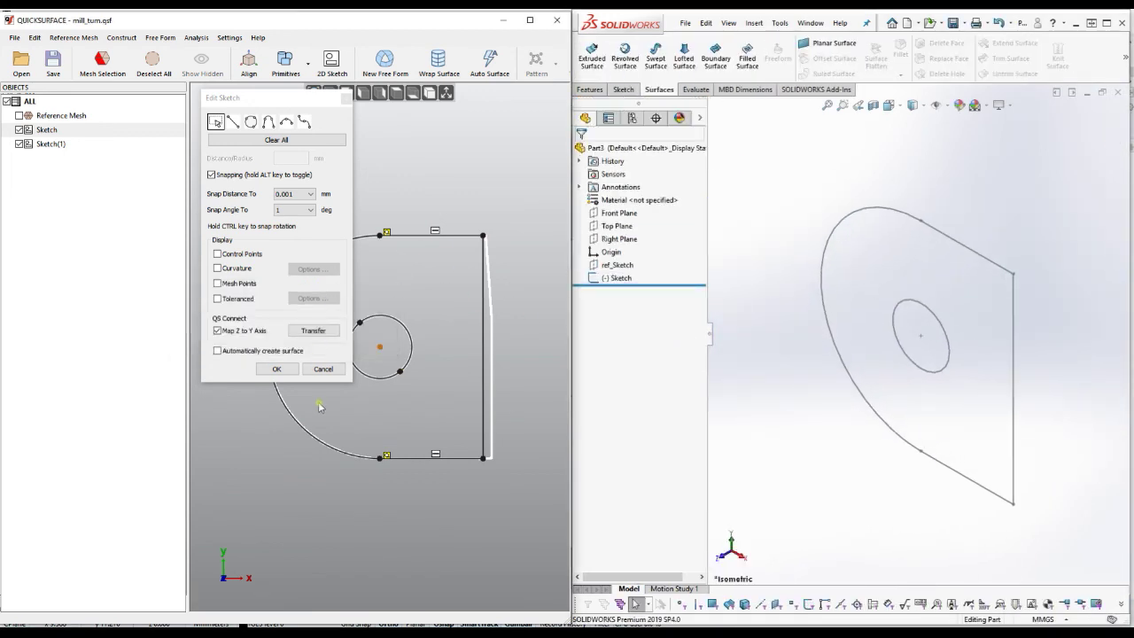
click(322, 369)
- Transfer Sketch(1), the stepped bore profile, into Part3 and select the first sketch there
right_click(56, 144)
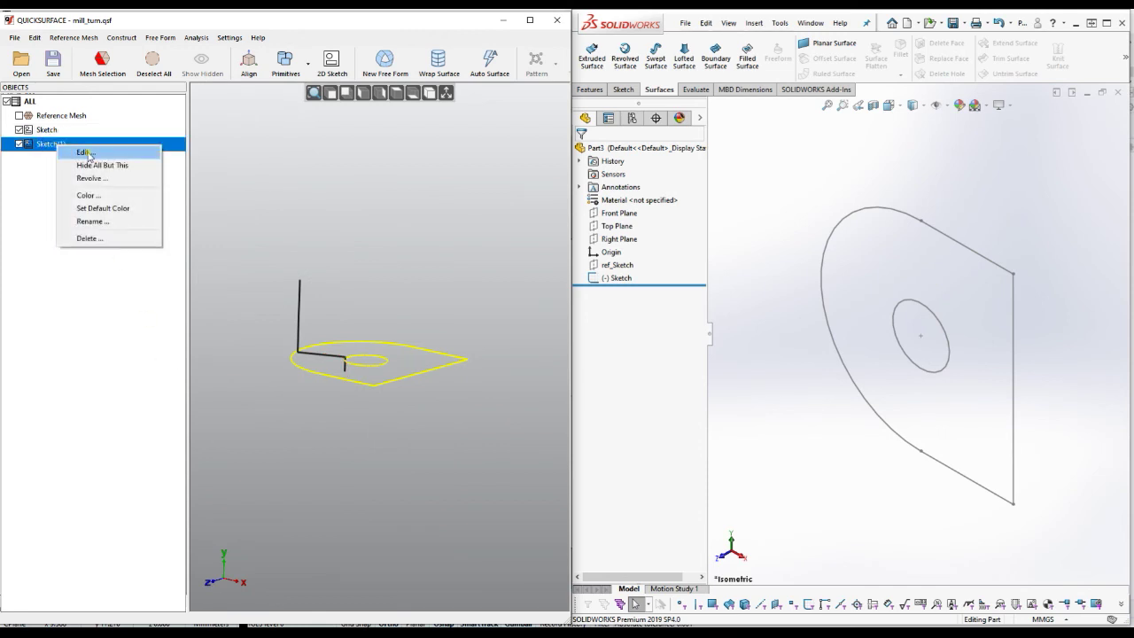
click(85, 152)
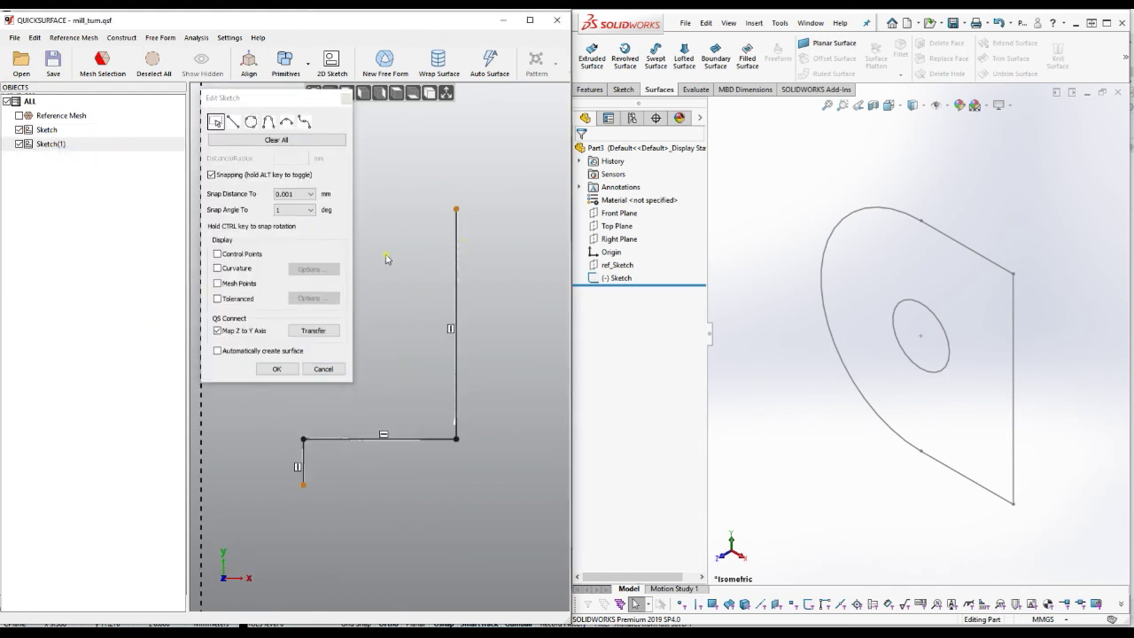
click(321, 328)
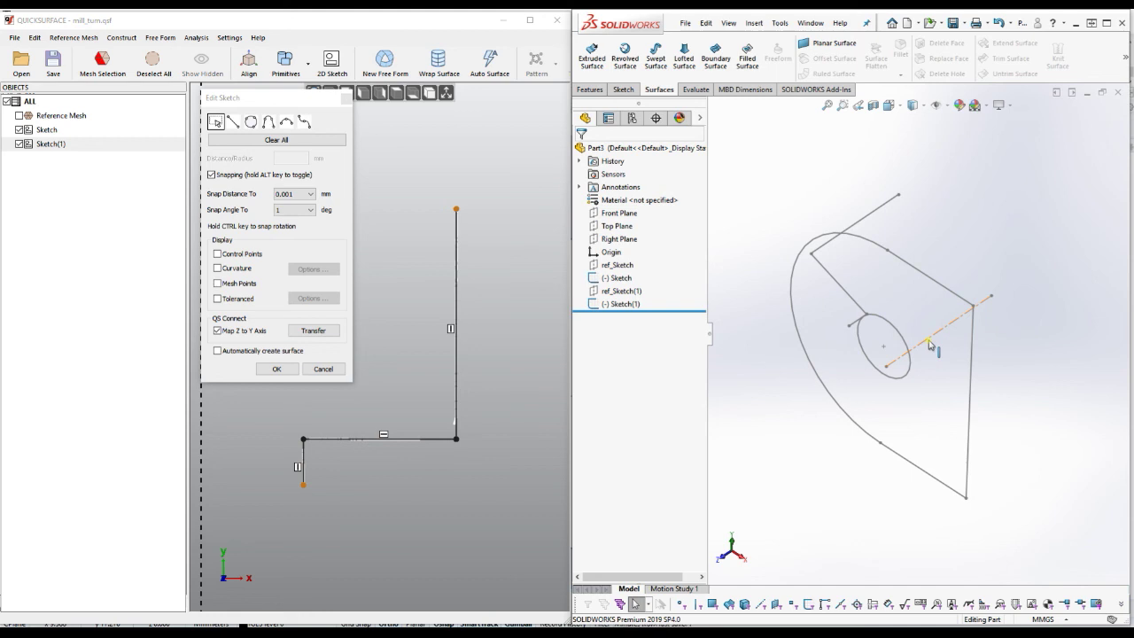
click(631, 279)
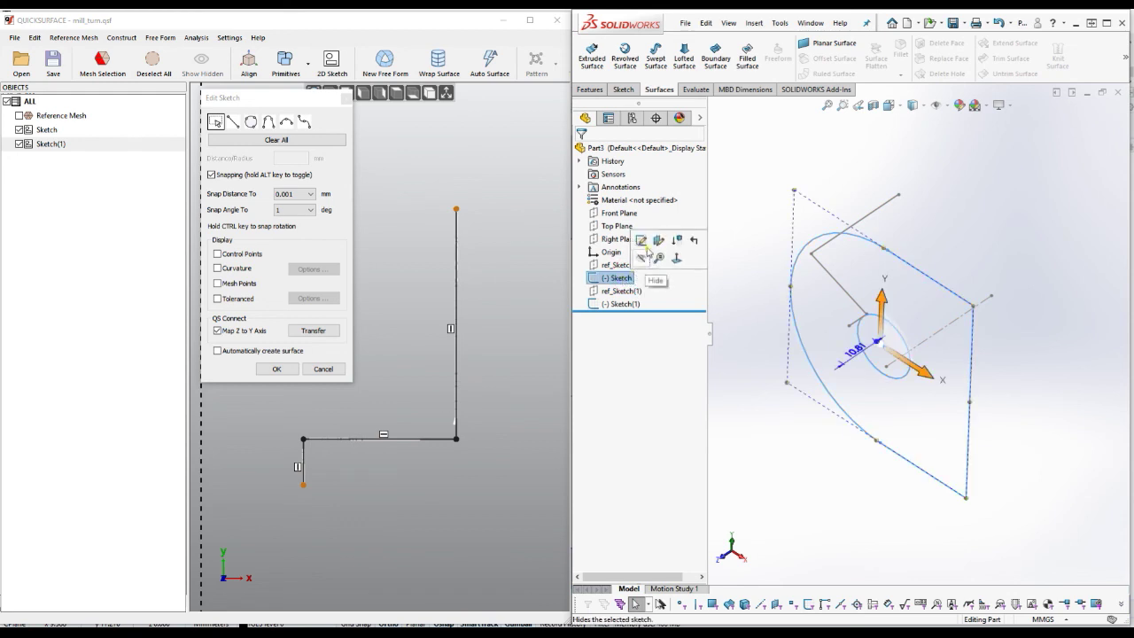
- Edit the D-shaped sketch, view it Normal To, and nudge its top-right corner right
click(640, 240)
key(space)
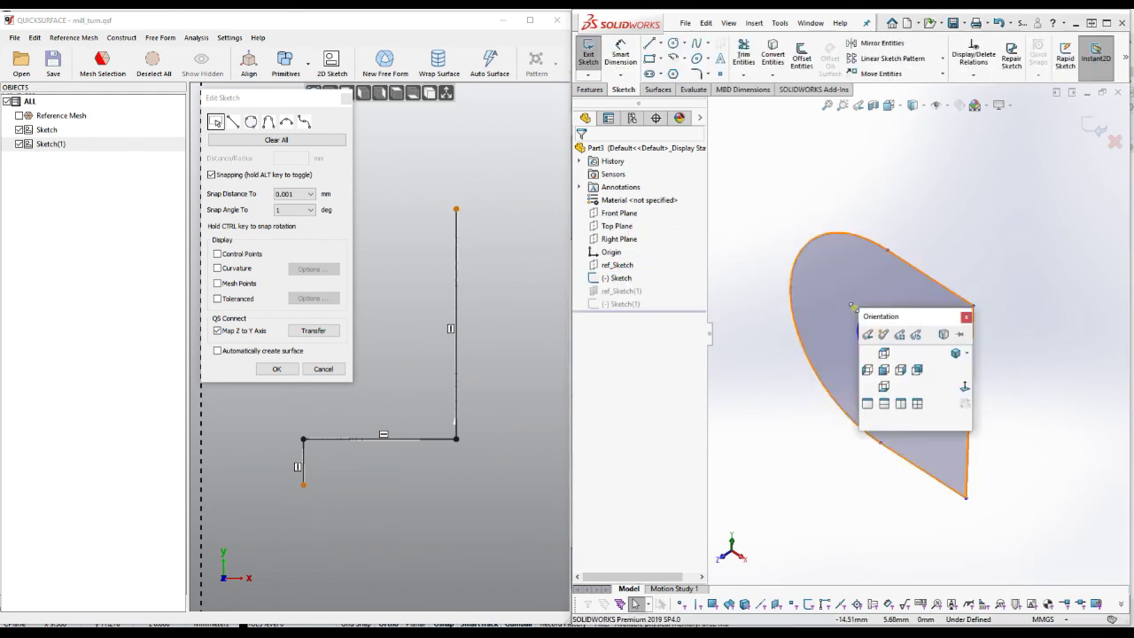
click(963, 388)
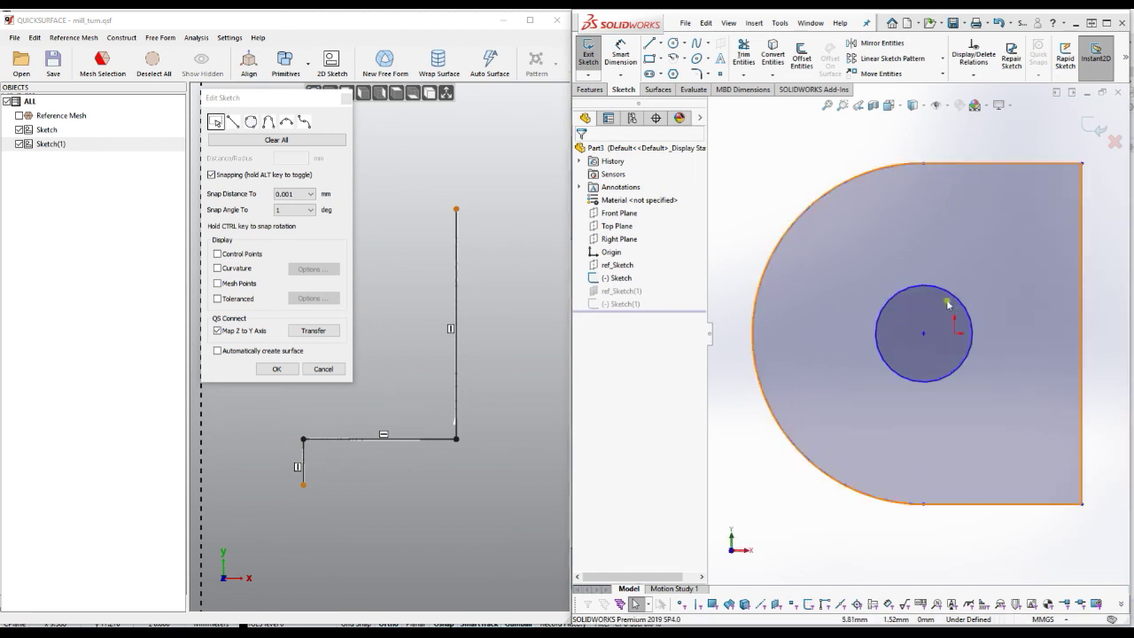
key(f)
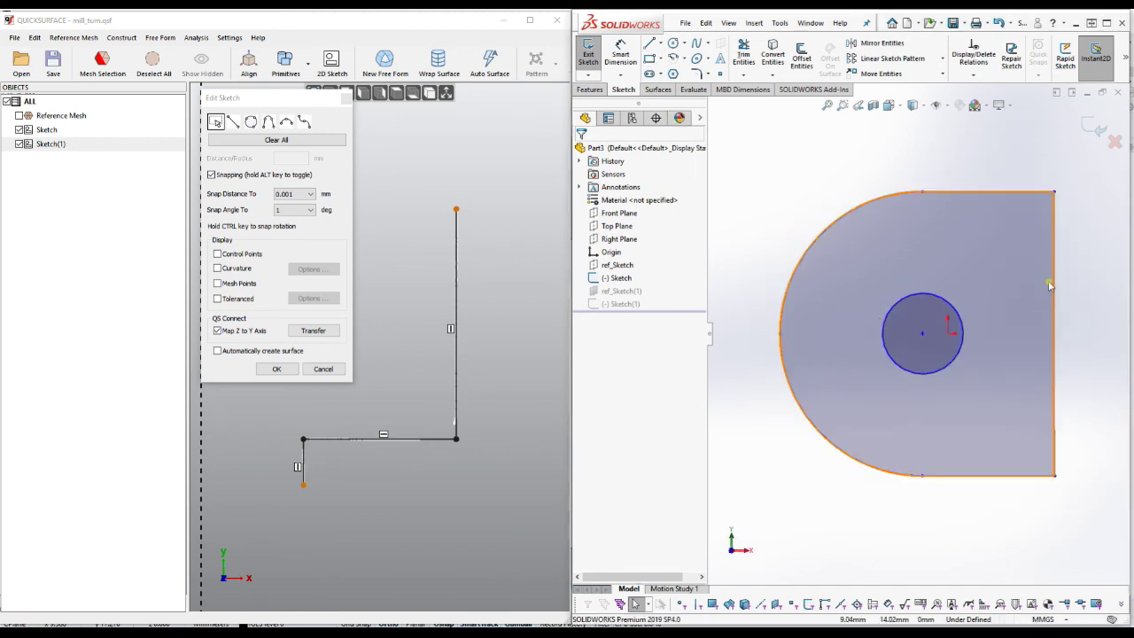
drag(1054, 191, 1054, 193)
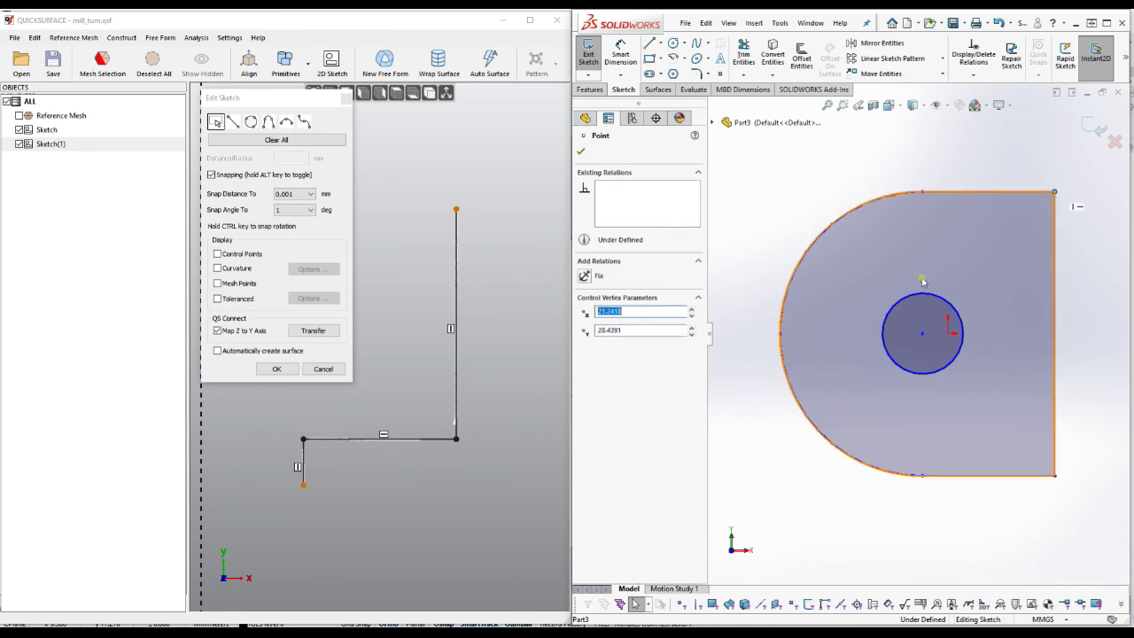